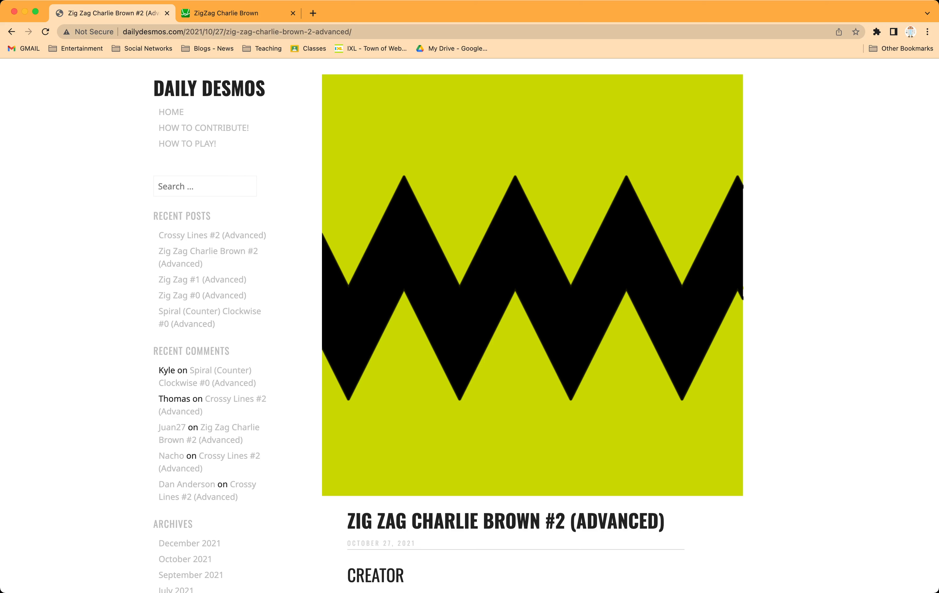
Step: Read through the Zig Zag Charlie Brown #2 challenge, including the target graph, instructions, related posts and comments
scroll(470, 325, down, 3)
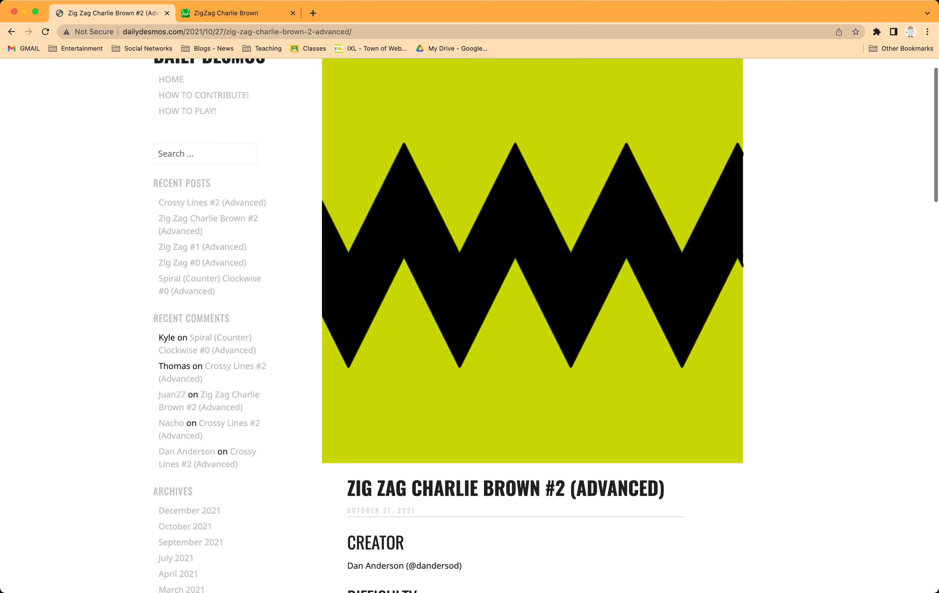
scroll(470, 326, down, 5)
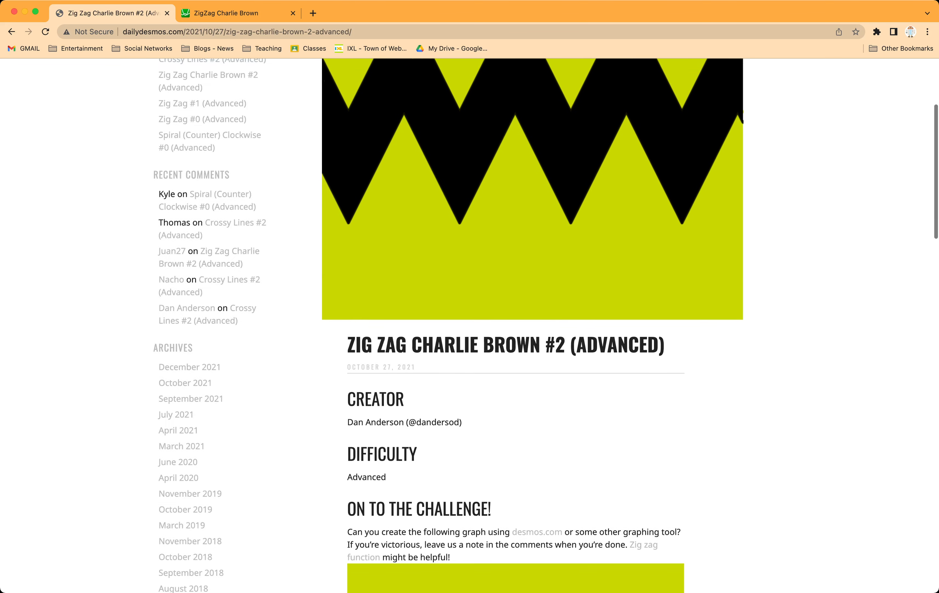
scroll(470, 326, down, 5)
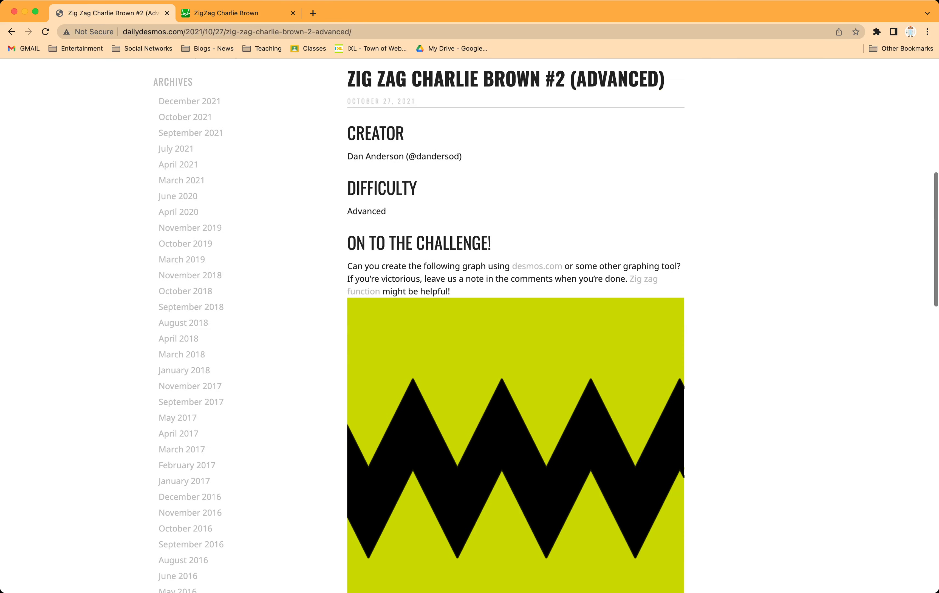
scroll(470, 325, down, 1)
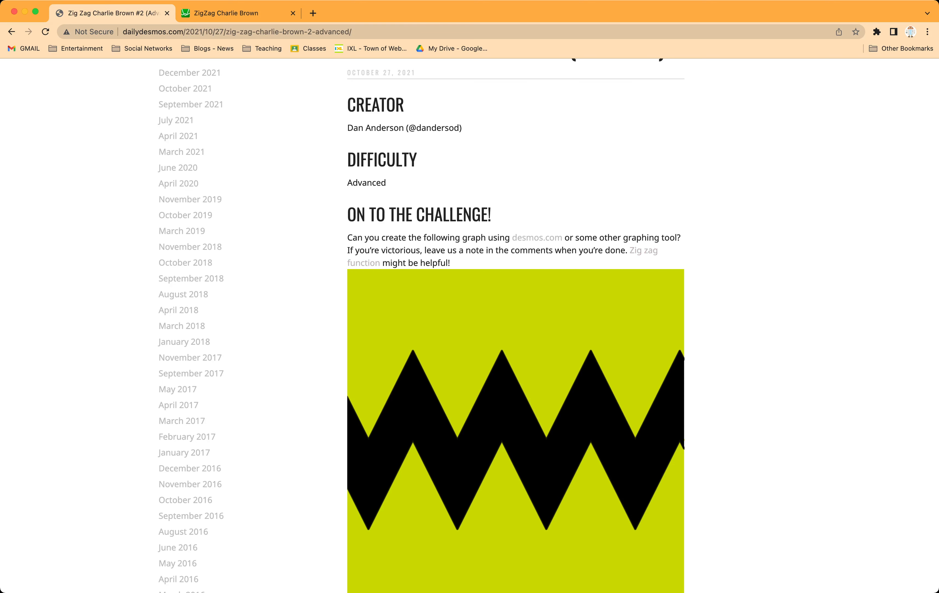
scroll(548, 325, down, 3)
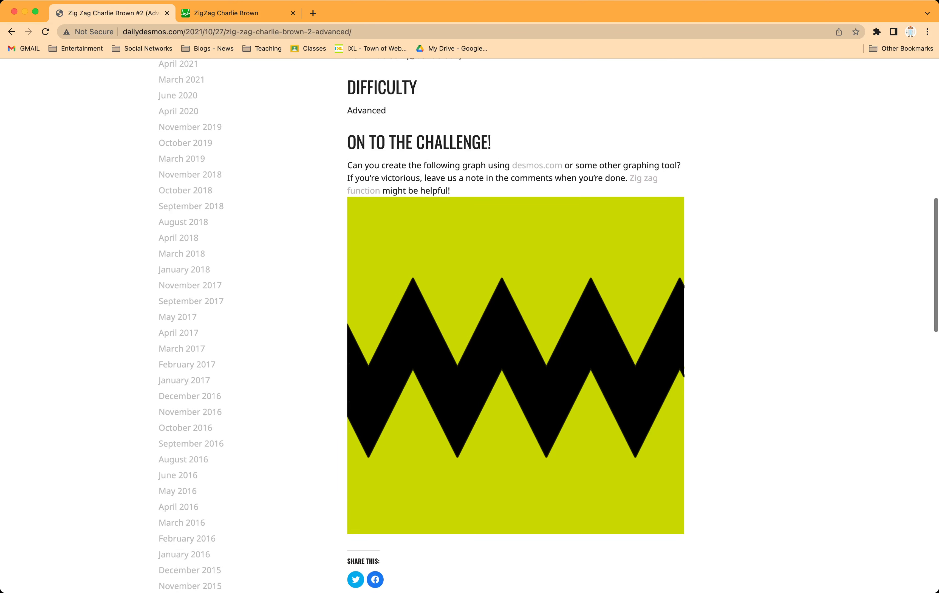
scroll(549, 325, down, 3)
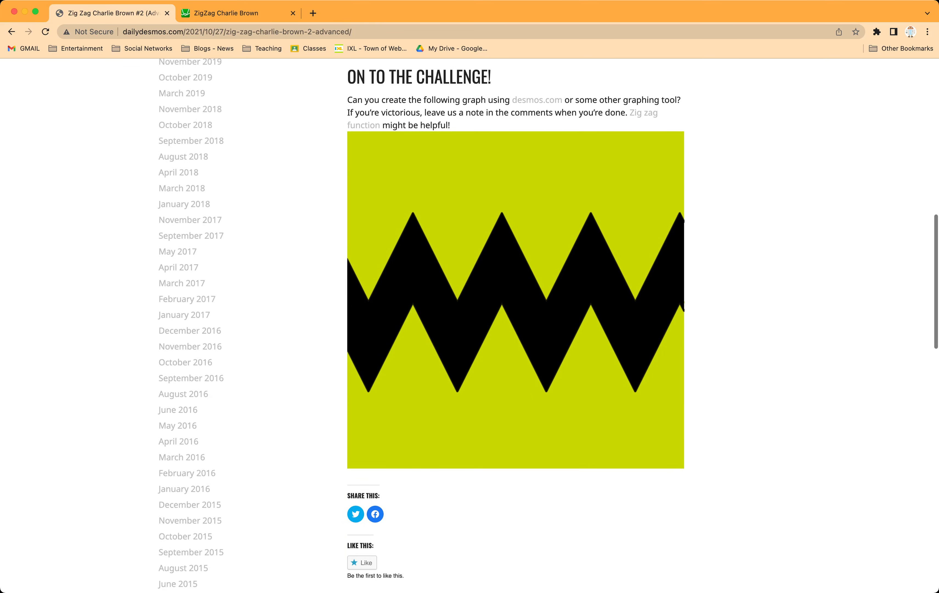
scroll(548, 326, down, 1)
scroll(548, 325, down, 6)
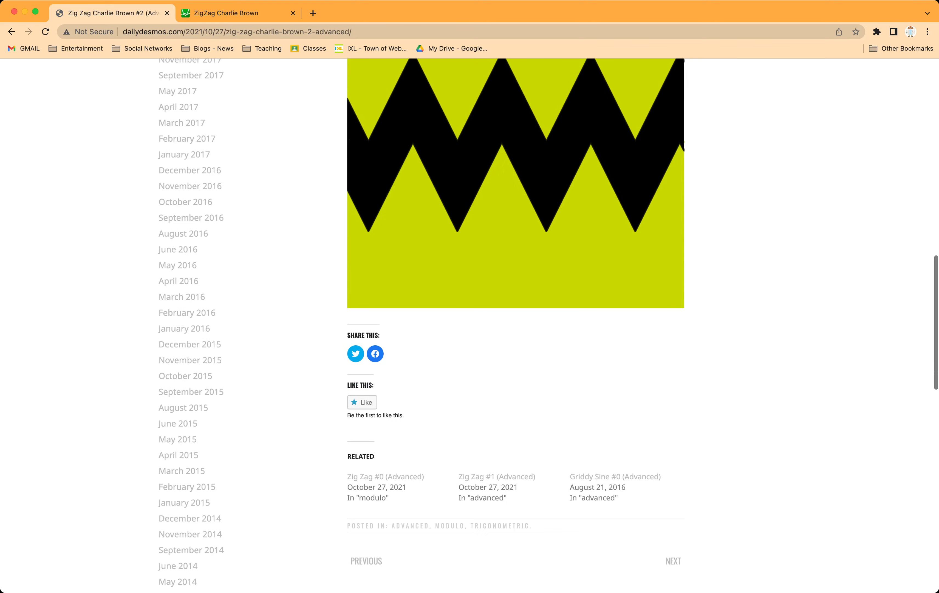
scroll(548, 326, down, 12)
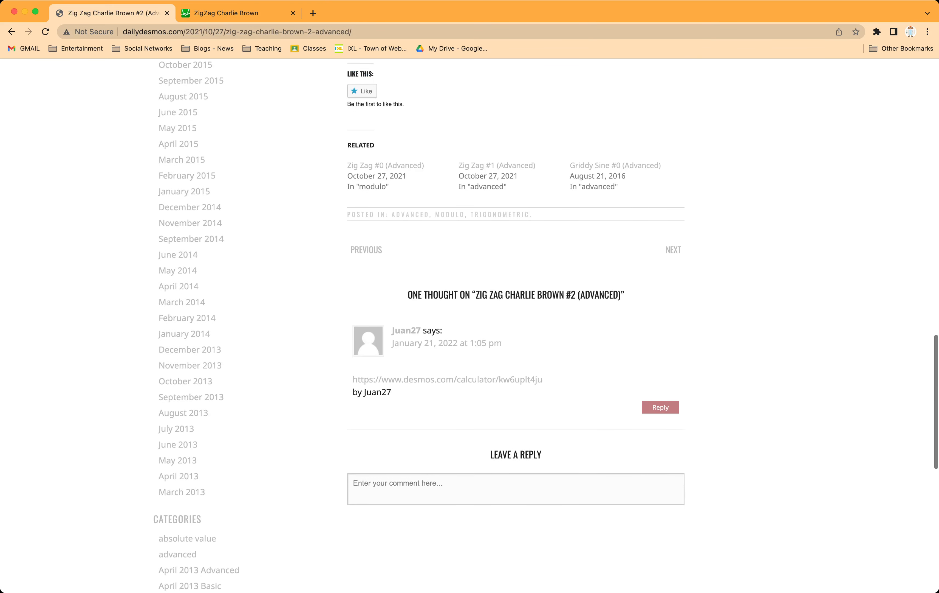
scroll(549, 326, up, 20)
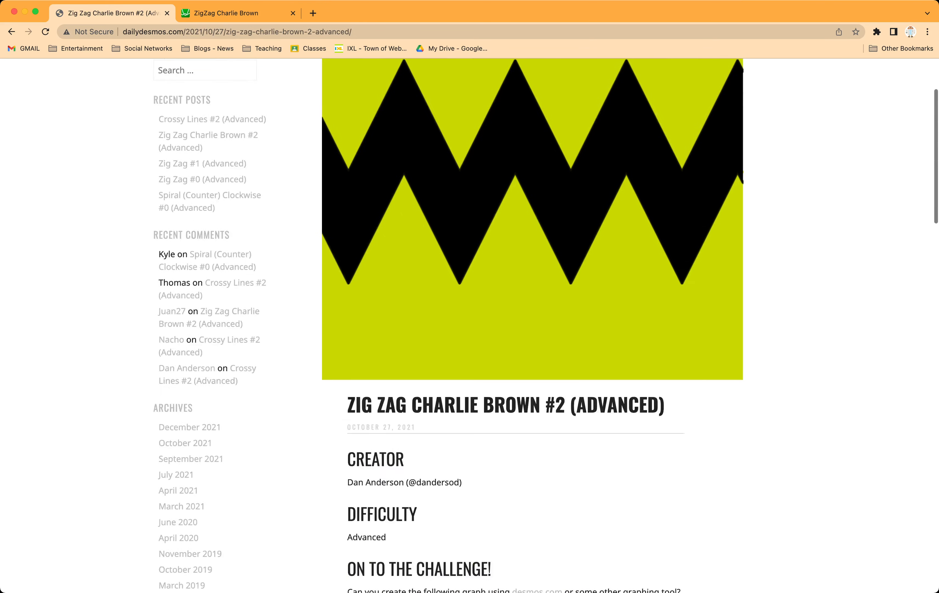
scroll(548, 325, up, 4)
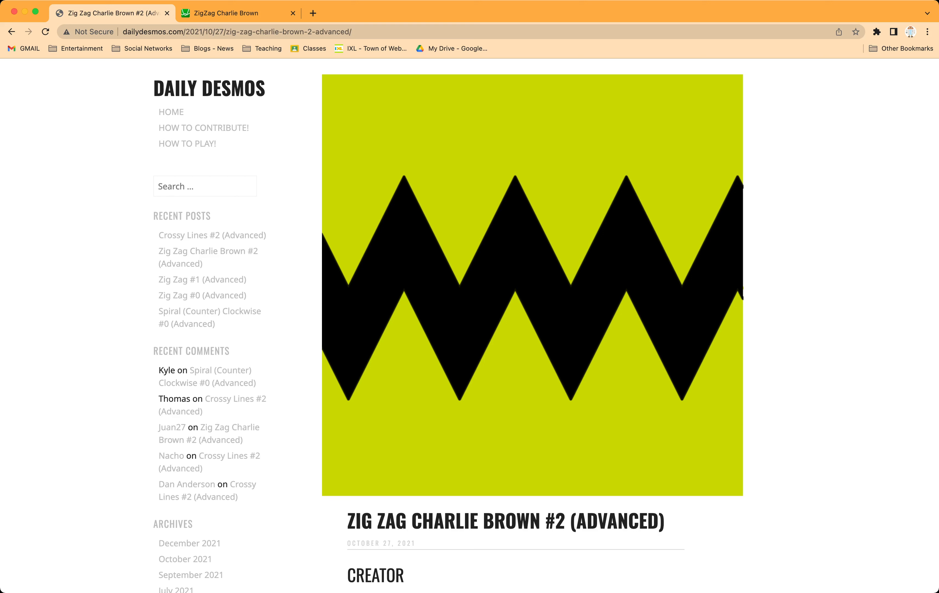
Step: Switch to the Desmos calculator and check the available line colours with a temporary y = x graph, clearing it at the end
click(231, 13)
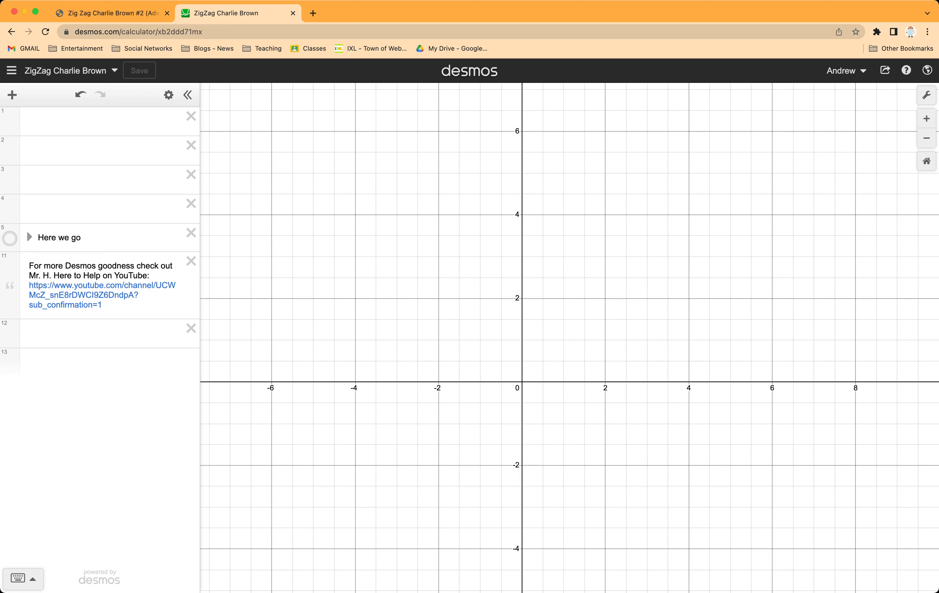
click(100, 122)
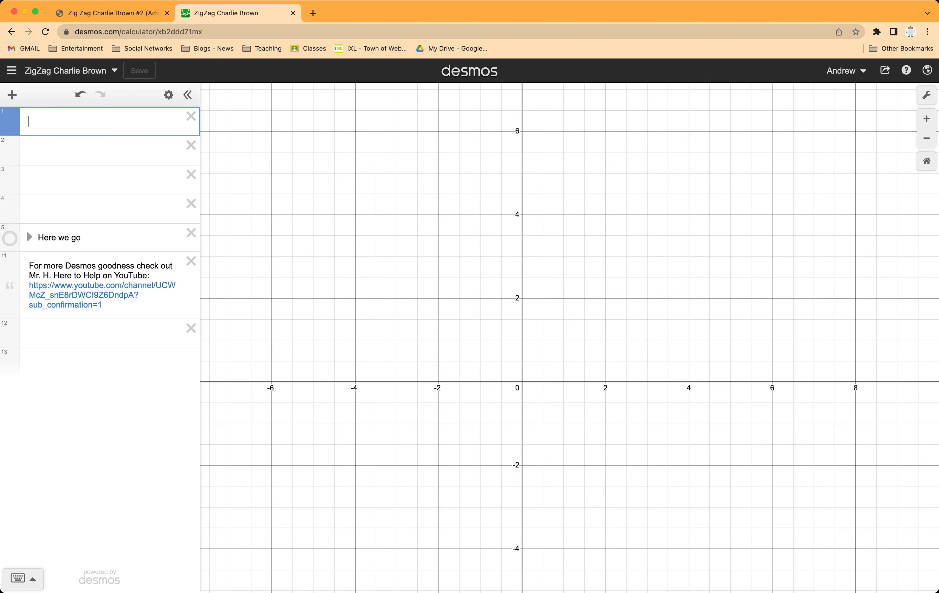
text(y=x)
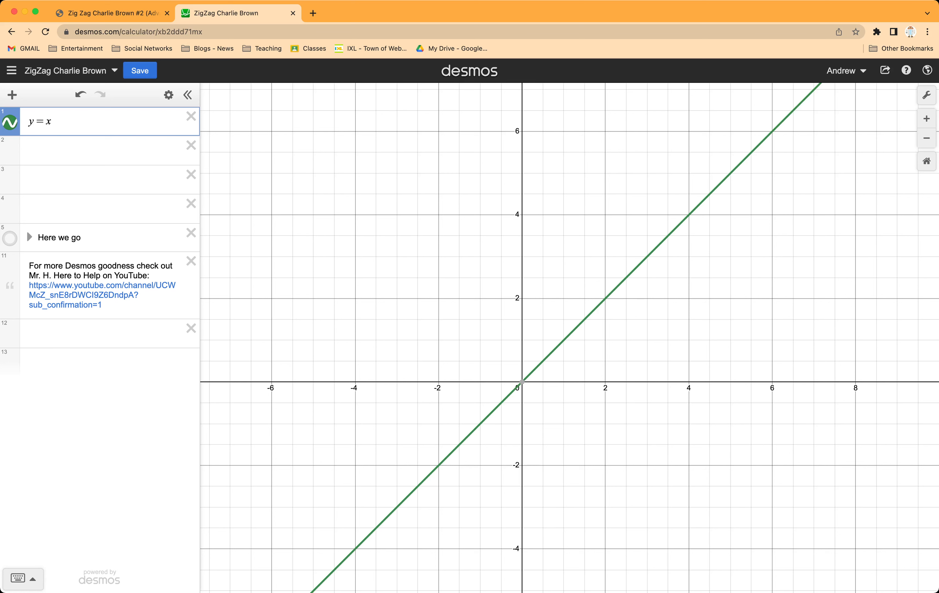
click(10, 123)
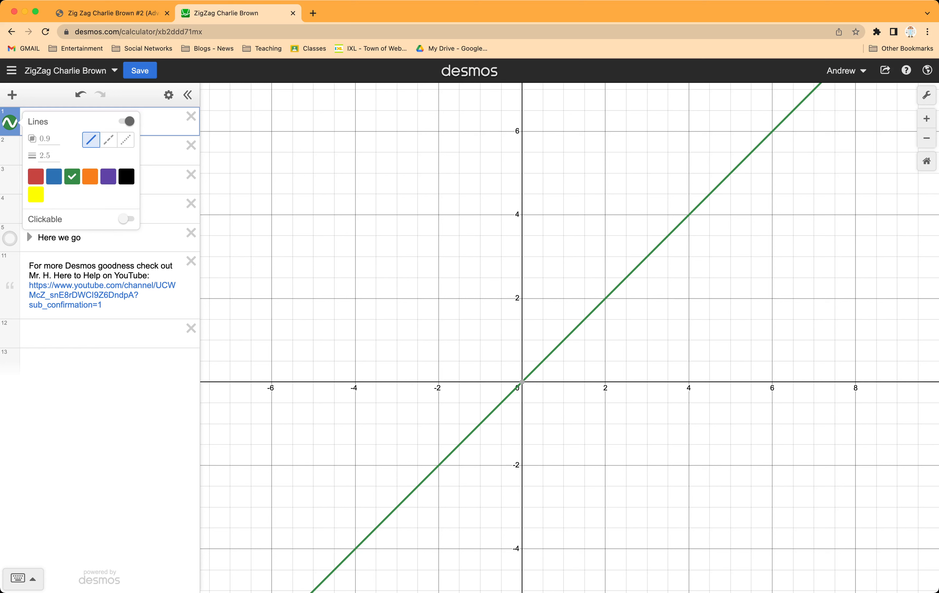
click(162, 123)
key(BackSpace)
key(BackSpace)
key(BackSpace)
key(BackSpace)
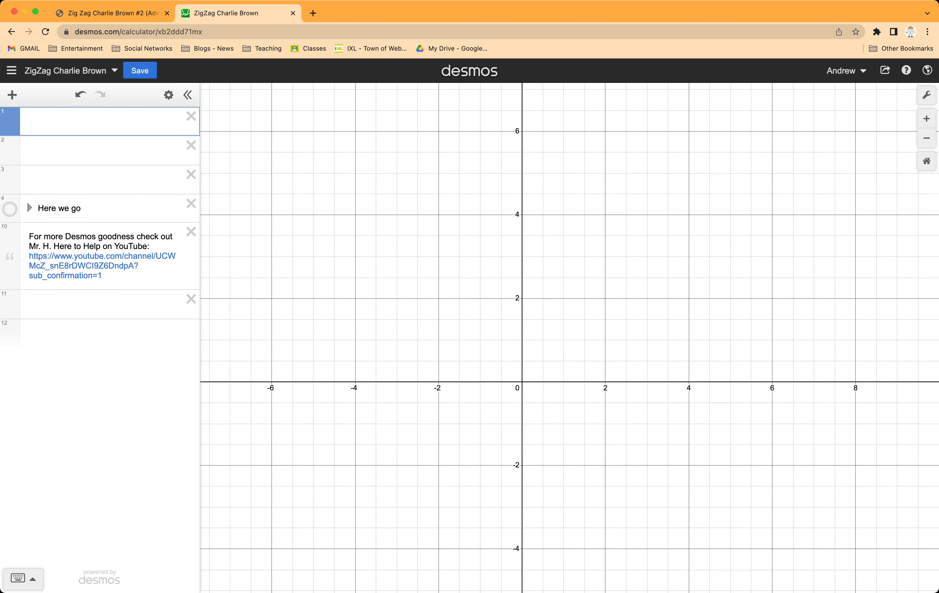
Step: Define the custom colour C_Yellow = rgb(255,255,0) in the first expression
text(c)
key(BackSpace)
text(c_)
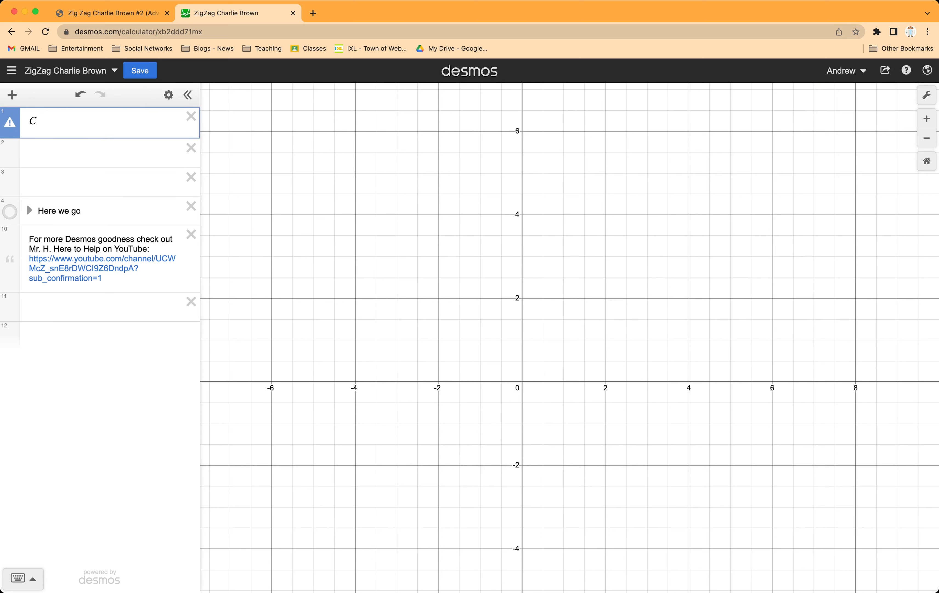
text(Yellow=)
text(rgb()
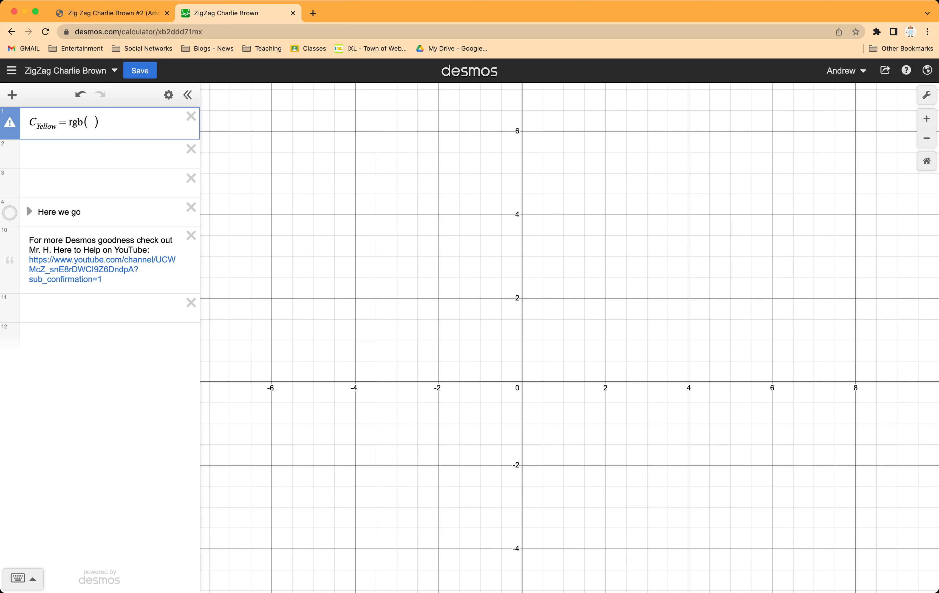
text(255,255,0)
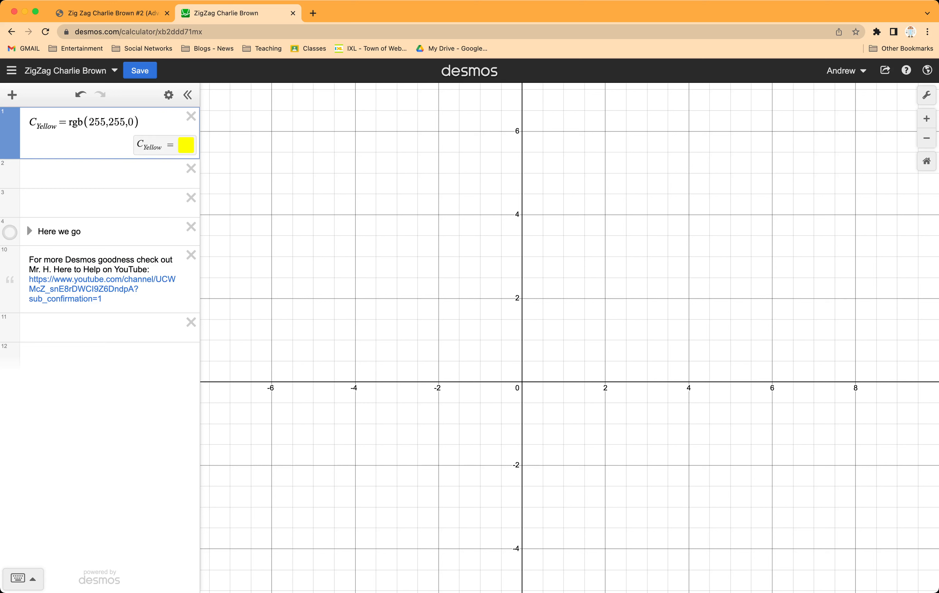
Step: Graph a temporary y = x in the second expression to inspect its colour choices, and clear it
click(29, 173)
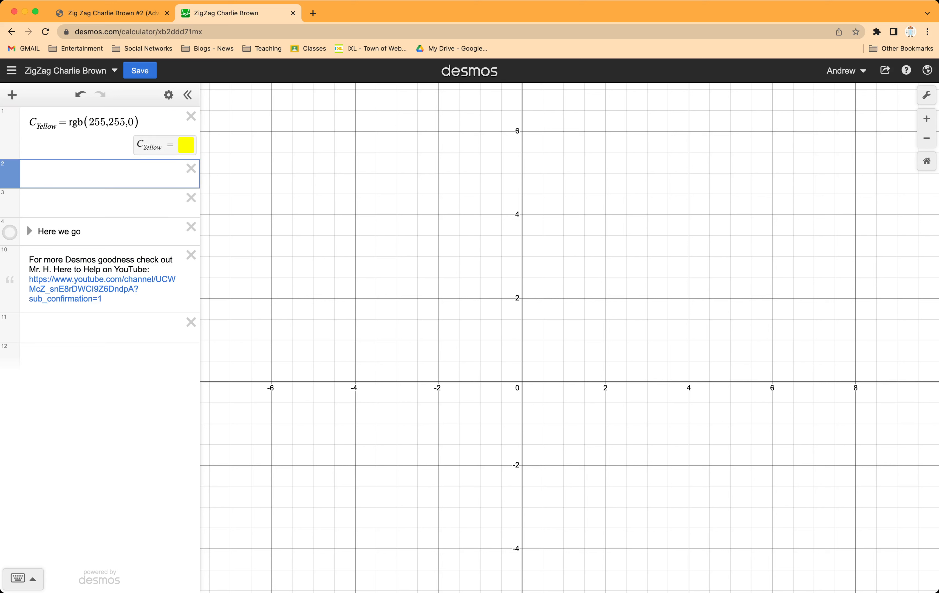
text(y=x)
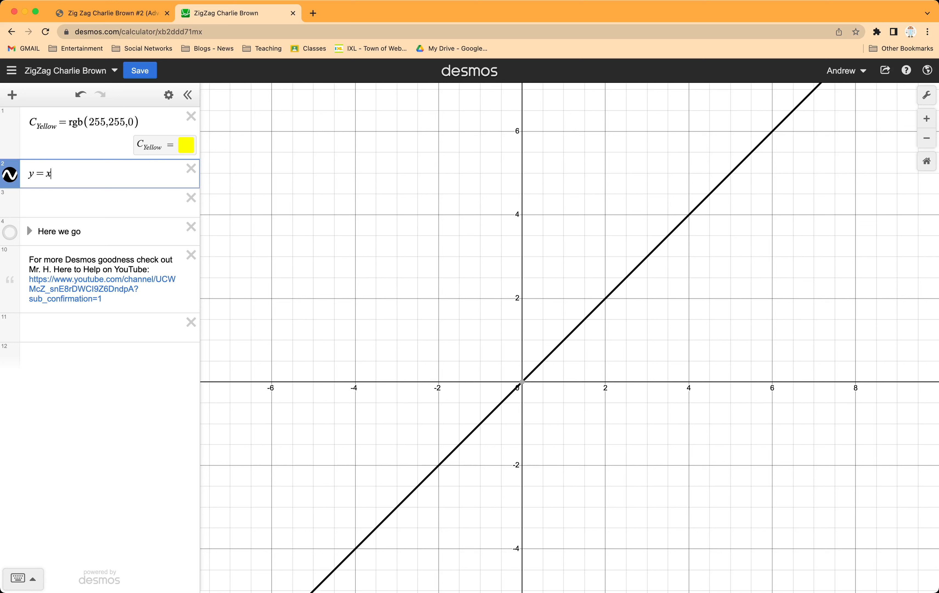
click(10, 174)
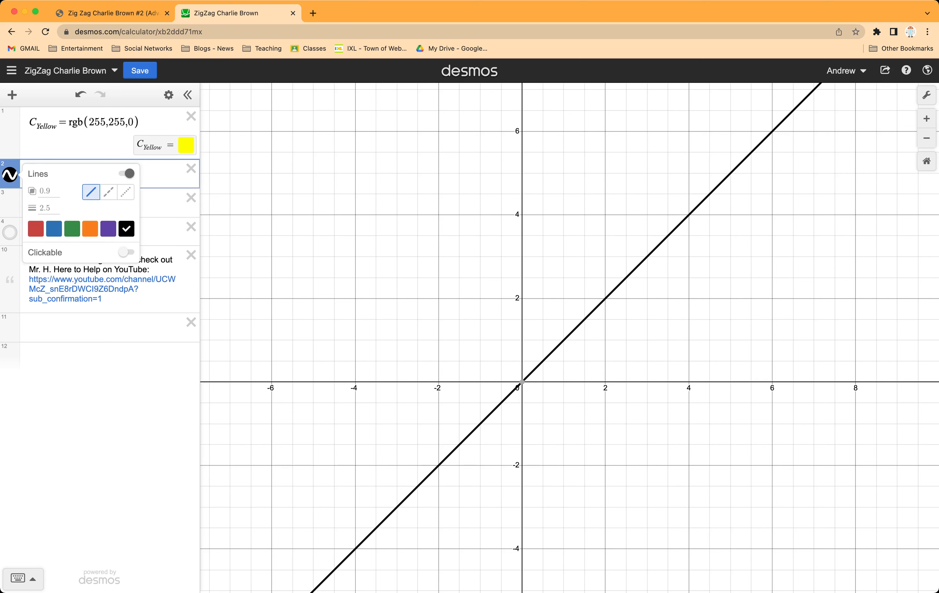
click(161, 173)
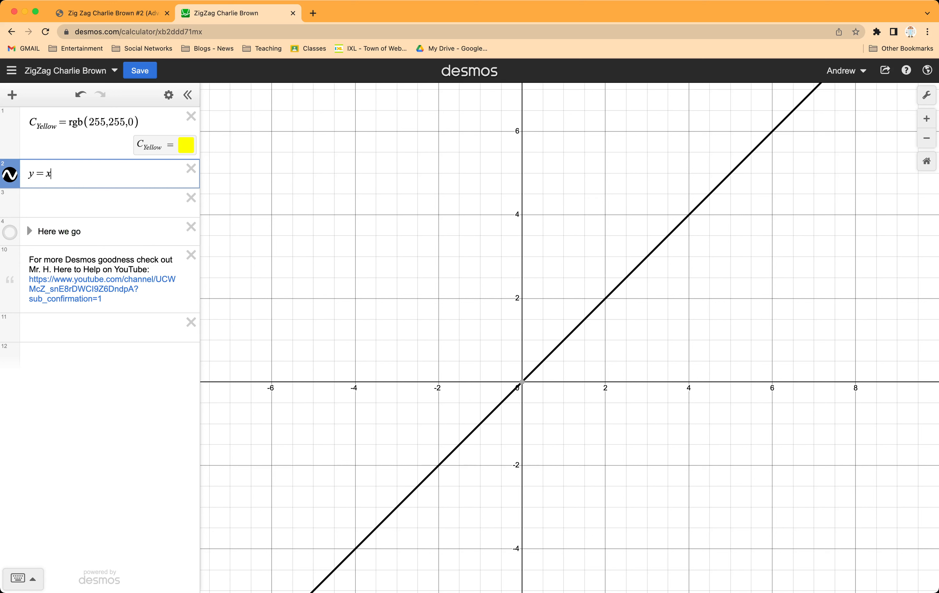
key(BackSpace)
key(BackSpace)
key(BackSpace)
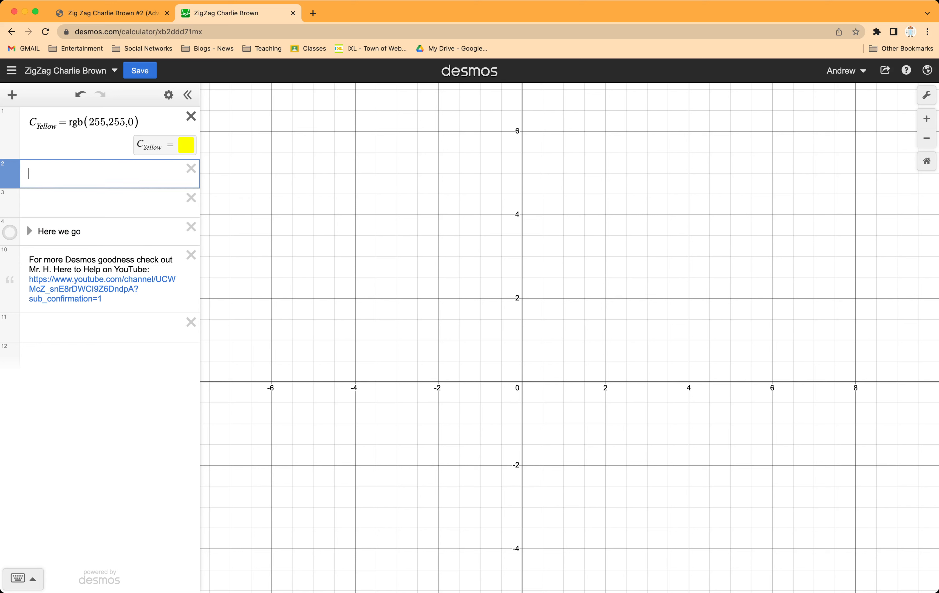
Step: Delete the C_Yellow definition and recheck the colour choices using a temporary y = x in the first expression
click(190, 116)
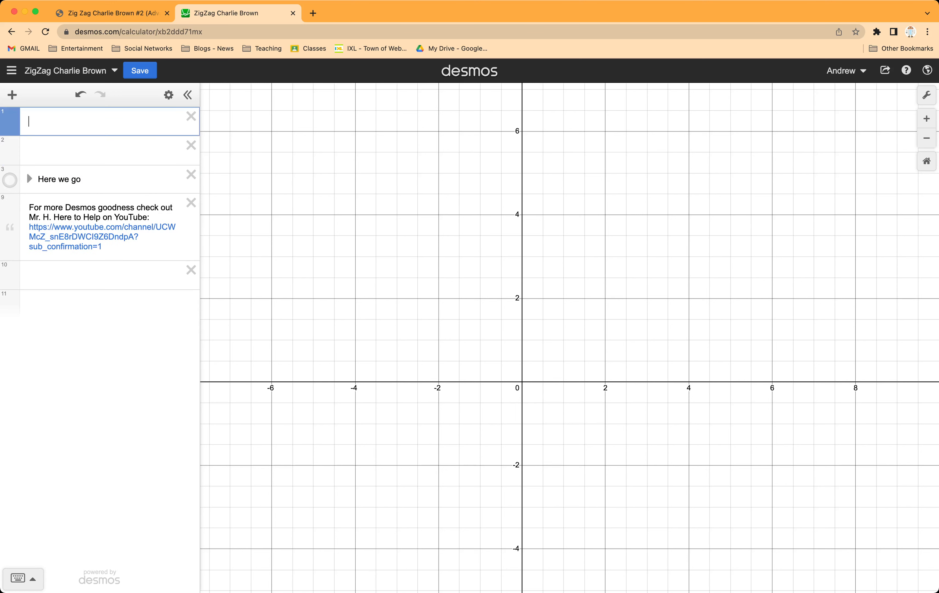
text(y=x)
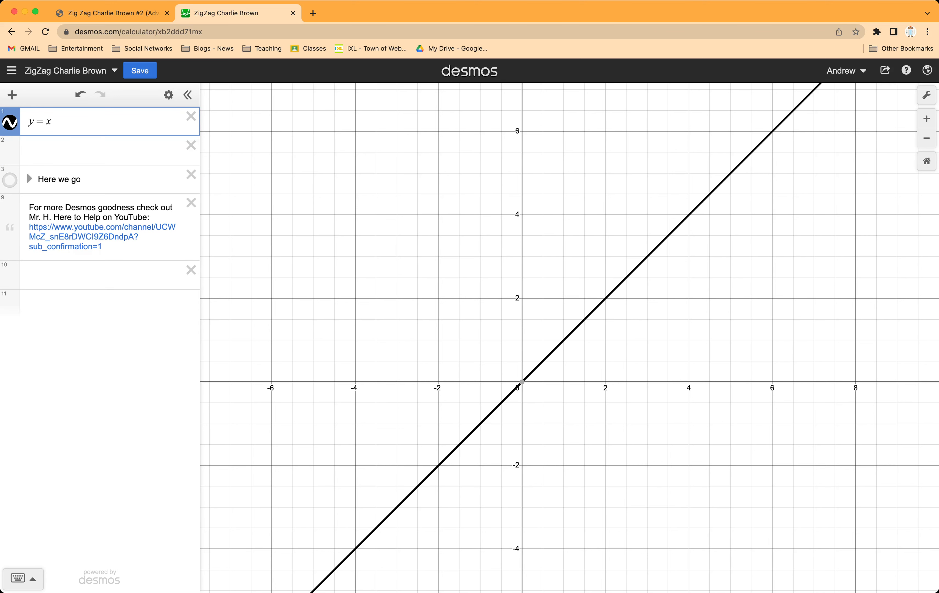
click(10, 121)
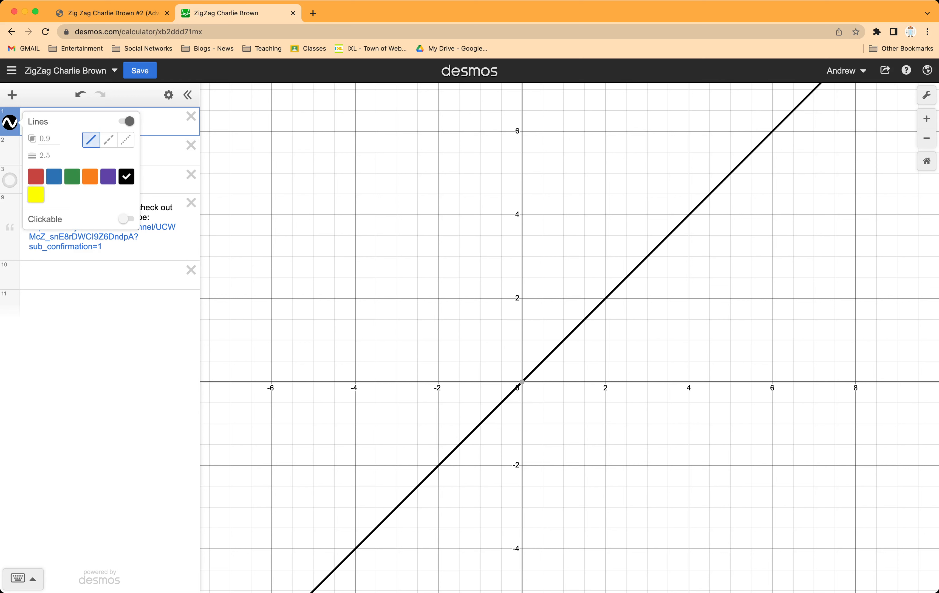
click(161, 122)
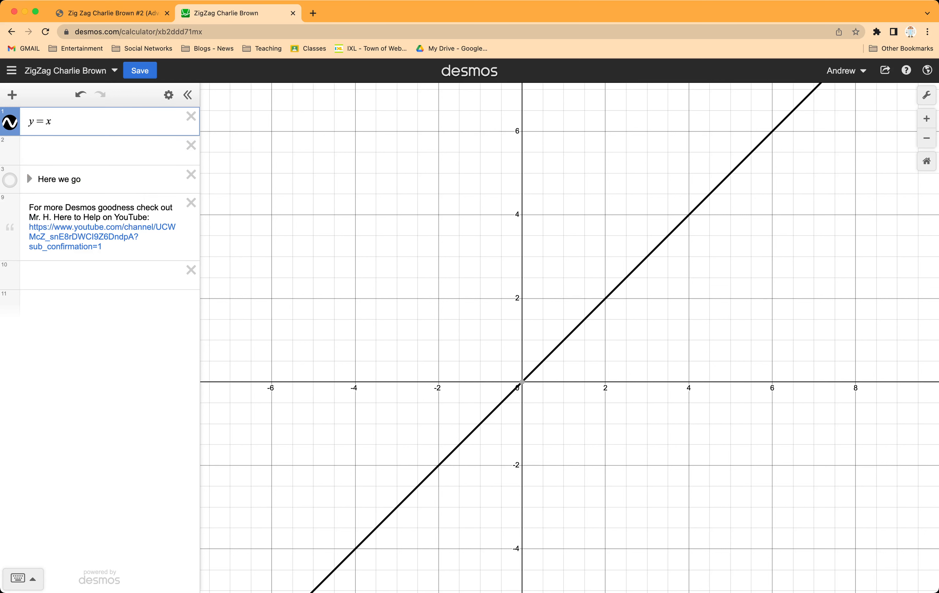
key(BackSpace)
key(BackSpace)
key(BackSpace)
key(BackSpace)
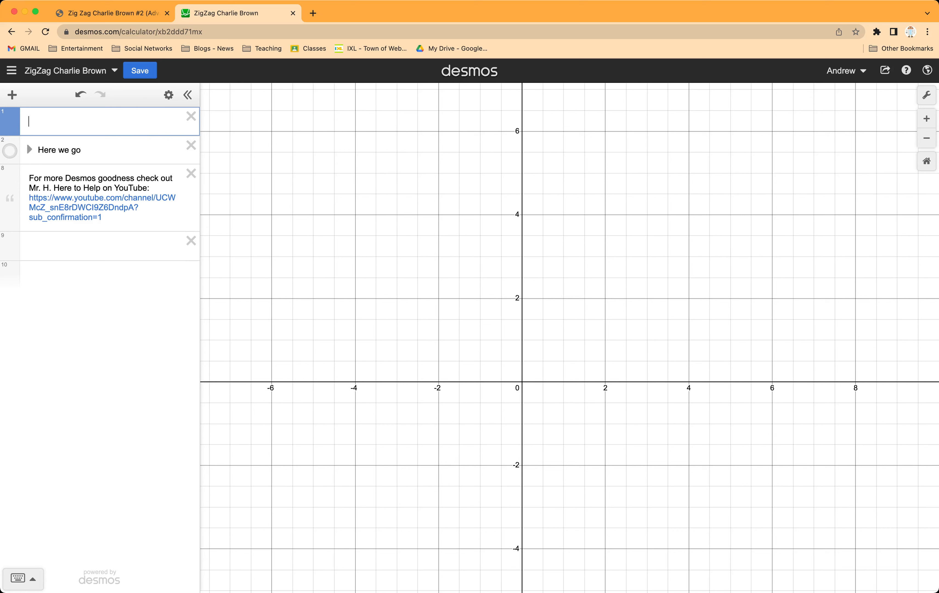
Step: Add three blank expressions and move them above the "Here we go" folder
drag(10, 247, 10, 151)
click(98, 275)
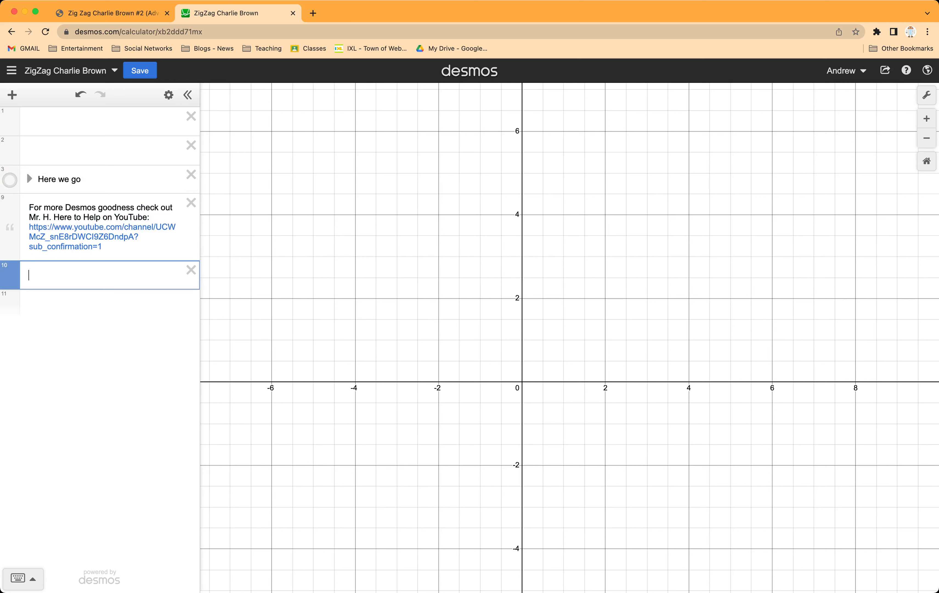
drag(10, 276, 10, 179)
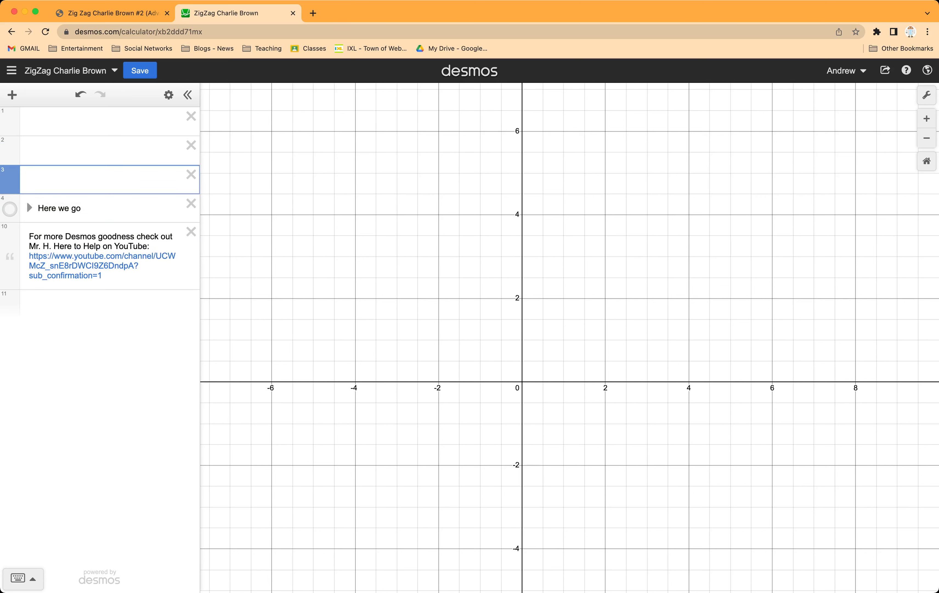
click(98, 304)
drag(10, 305, 10, 208)
Step: Enter the inequality y < 10 in the first expression
click(97, 122)
text(y,)
key(BackSpace)
text(<10)
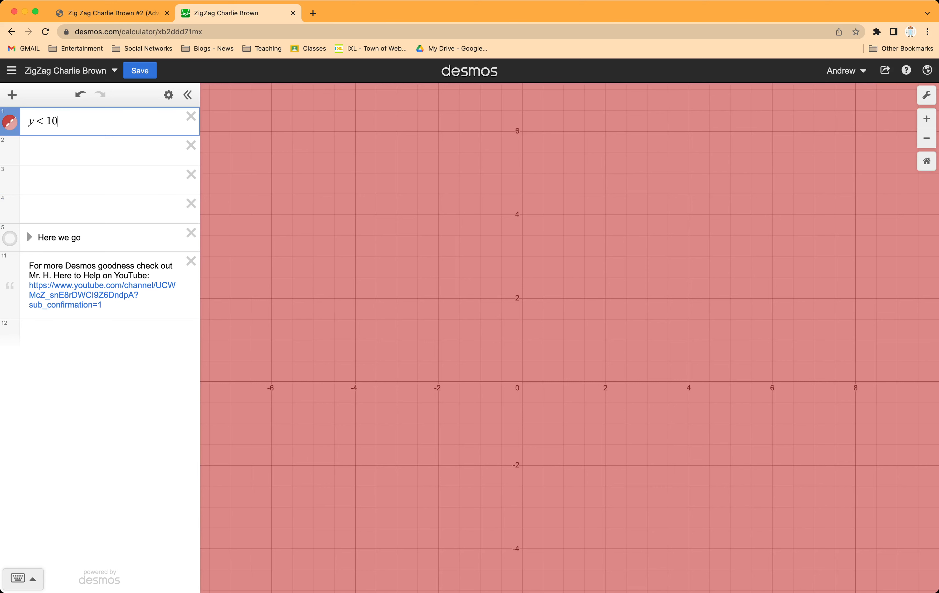
Step: Colour the y < 10 region yellow and set its fill opacity to 1
click(10, 121)
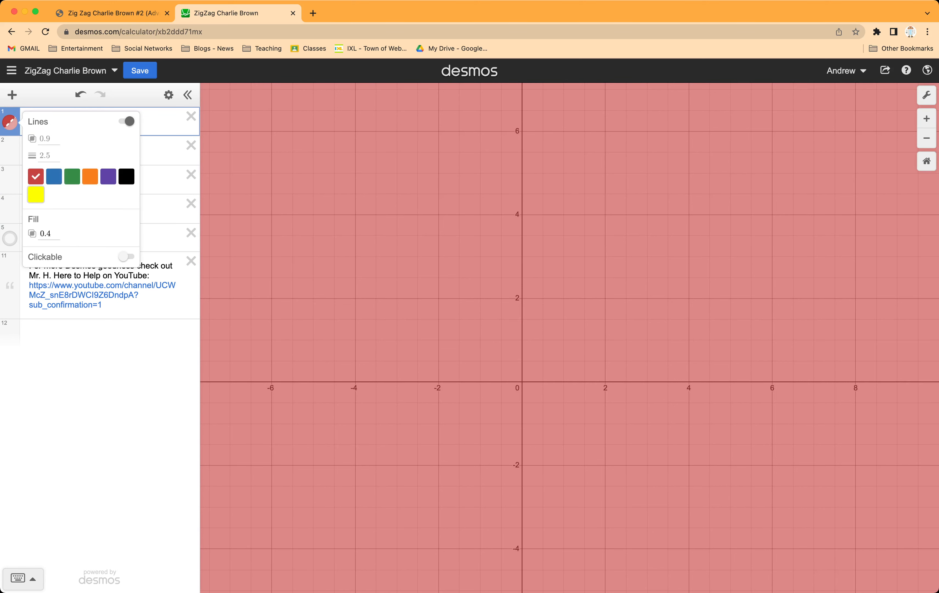
click(36, 194)
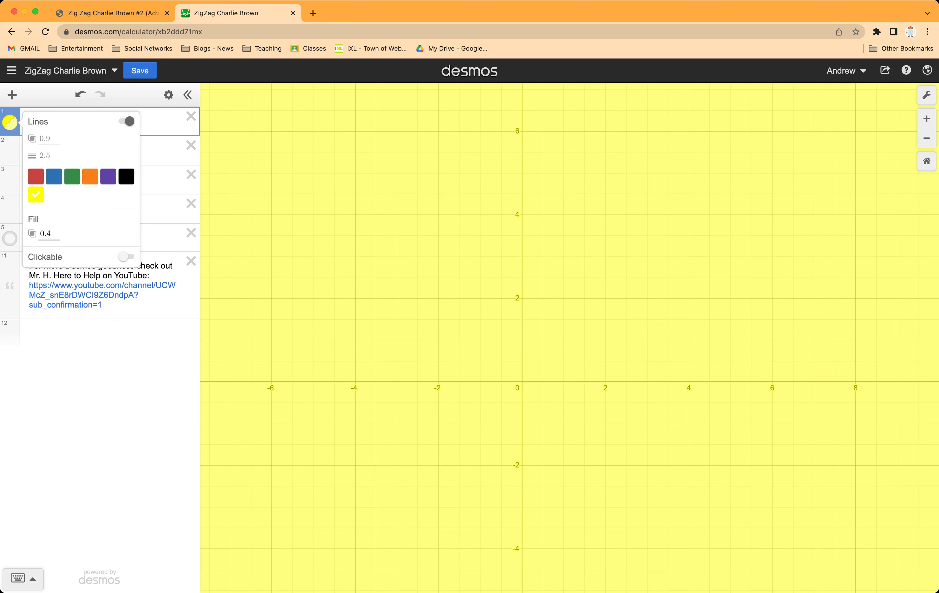
click(45, 233)
key(super+a)
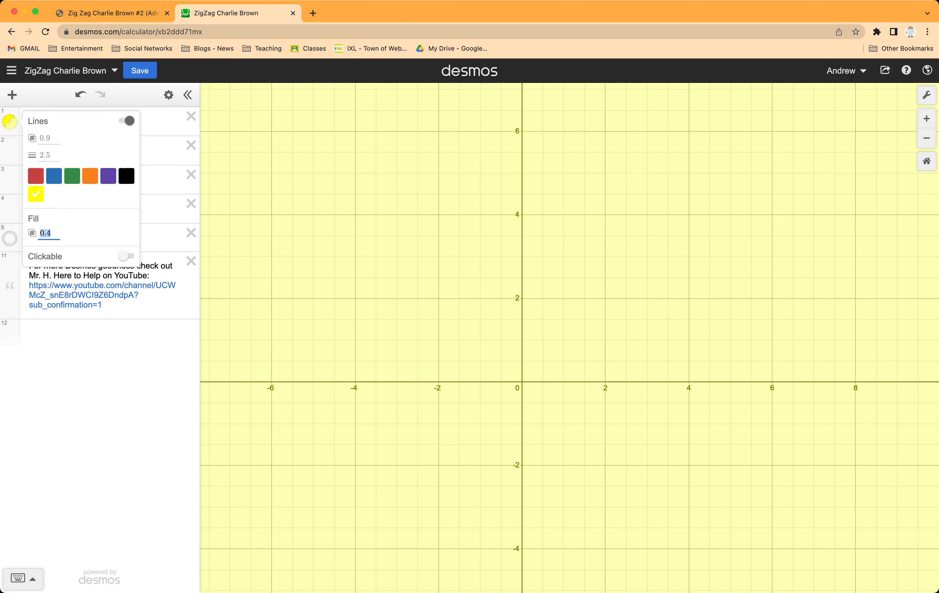
text(1)
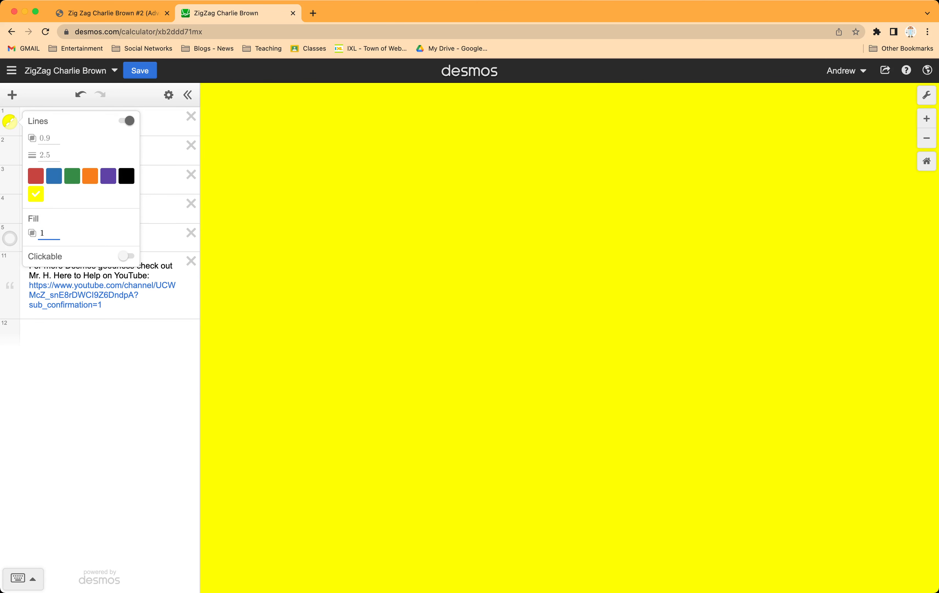
Step: Close the style settings of the y < 10 inequality and hide its yellow region from the graph
key(Return)
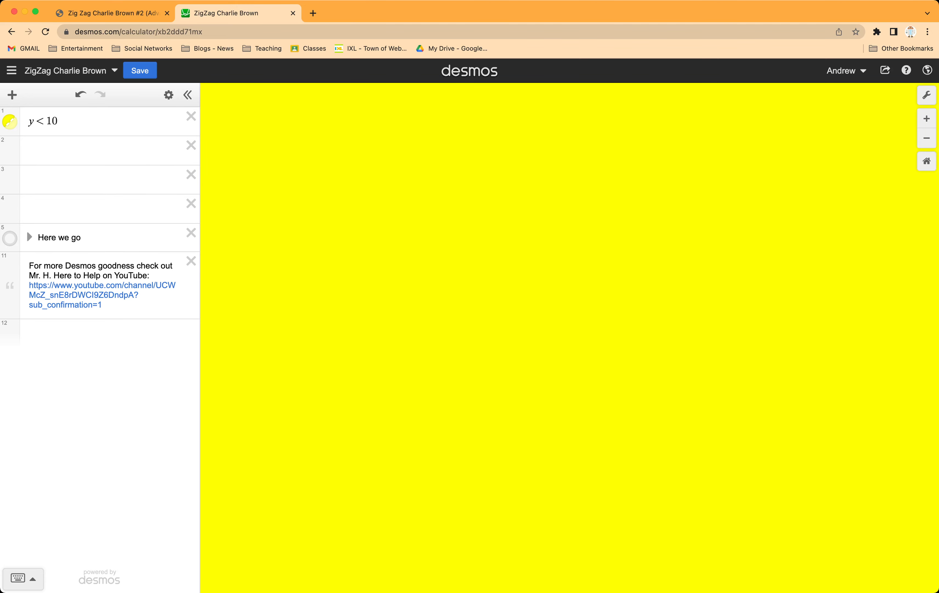
click(10, 121)
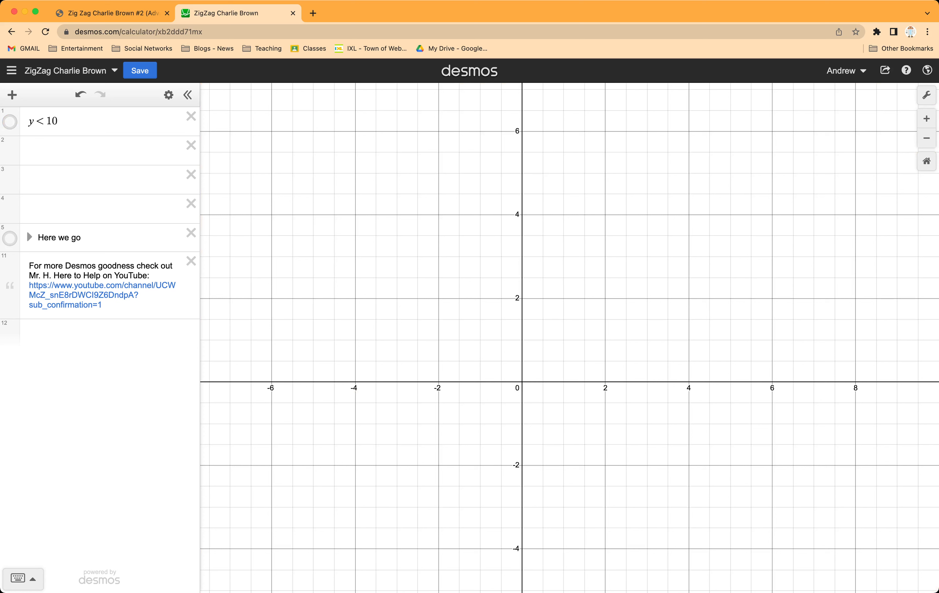
click(103, 151)
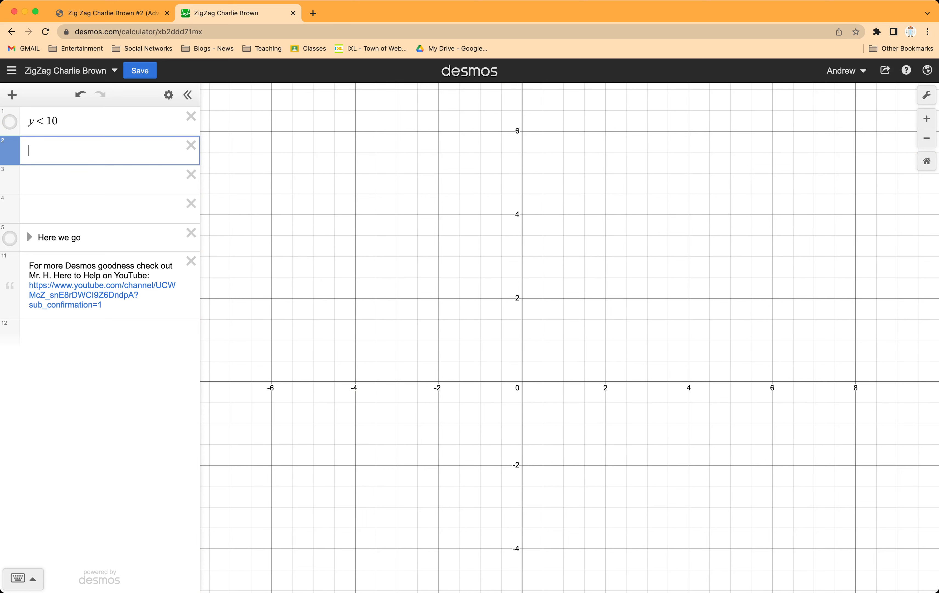
text(f()
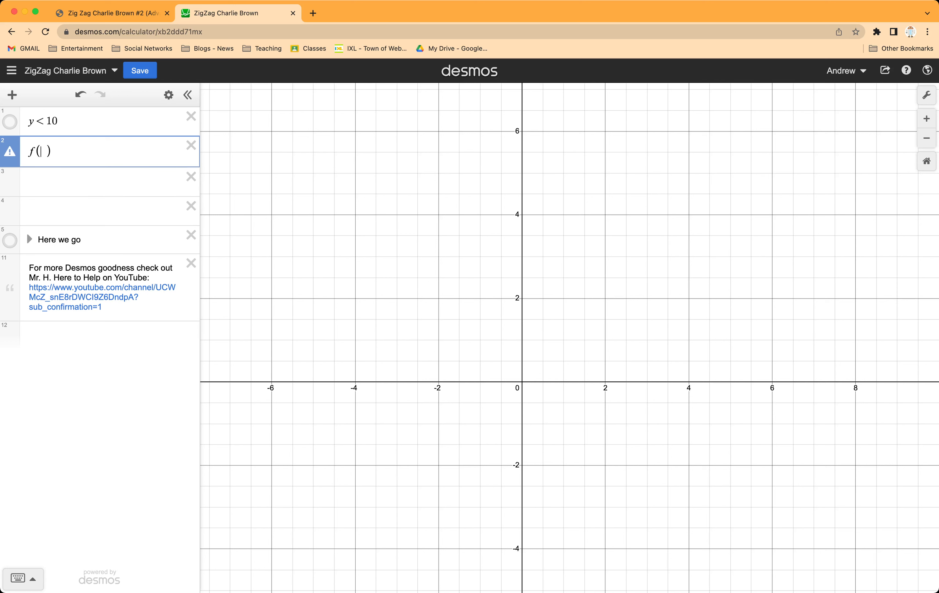
text(x)
key(Right)
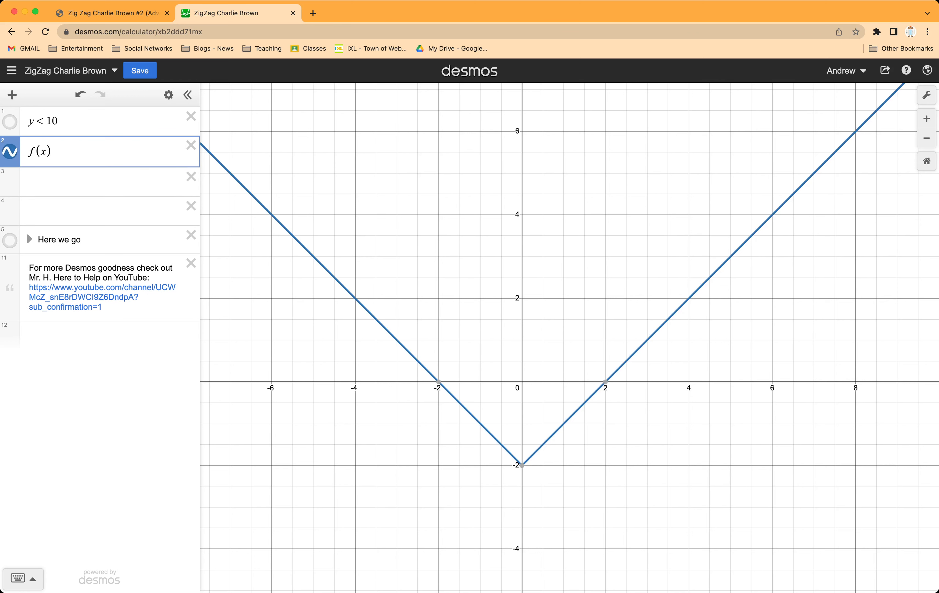
text(= )
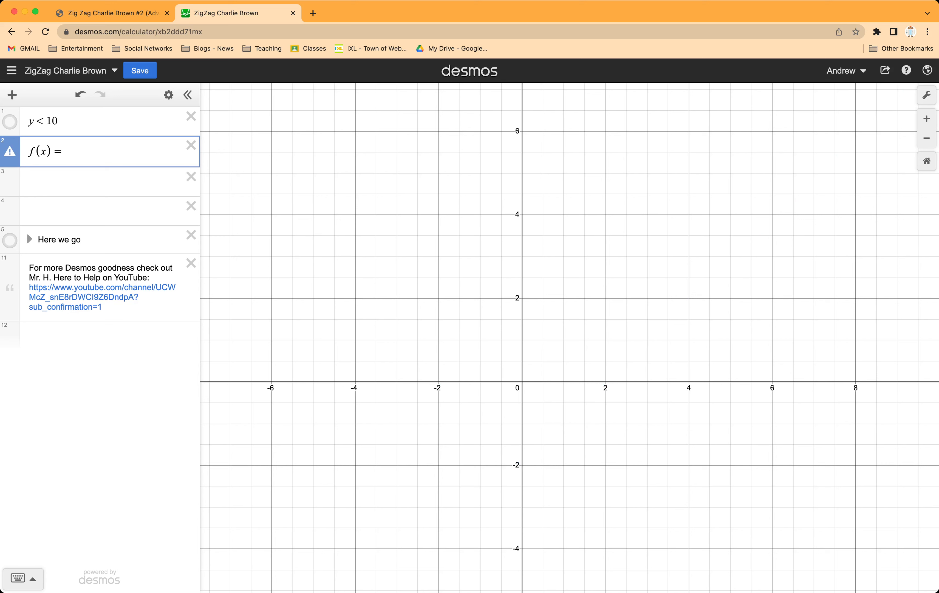
text(|)
key(BackSpace)
key(BackSpace)
key(BackSpace)
key(BackSpace)
key(BackSpace)
key(BackSpace)
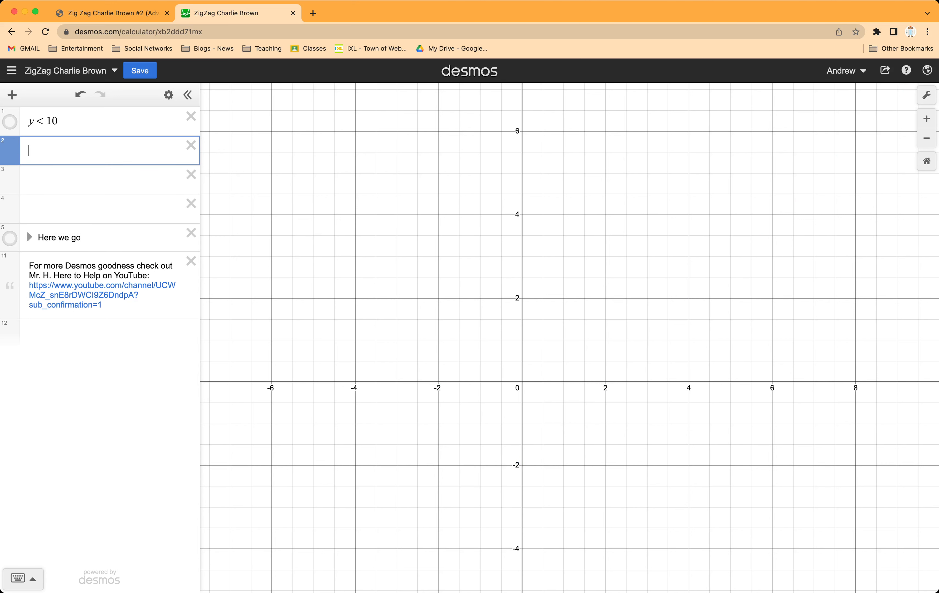
Step: Define the function g(x) = |x| - 2 in the second expression
text(g())
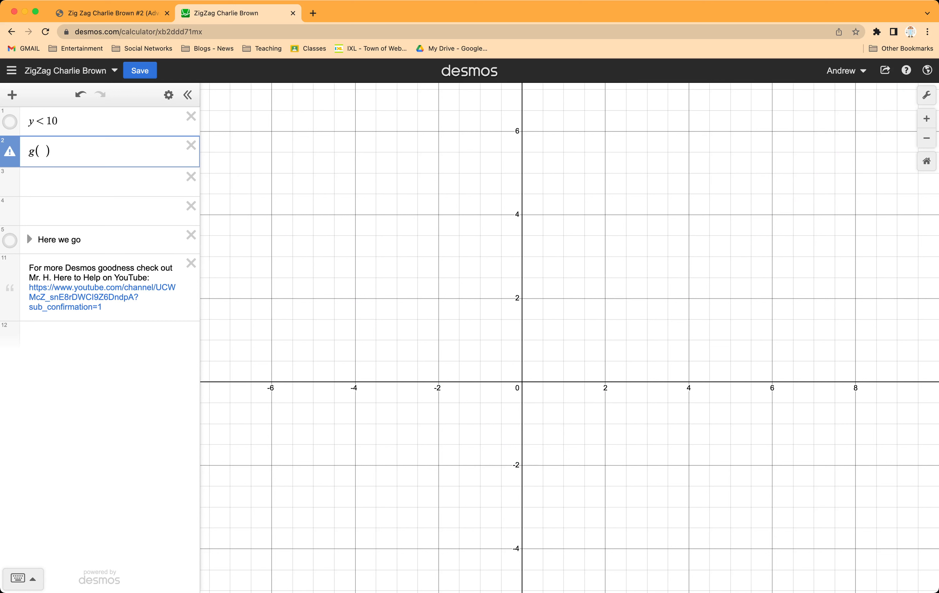
text(x)
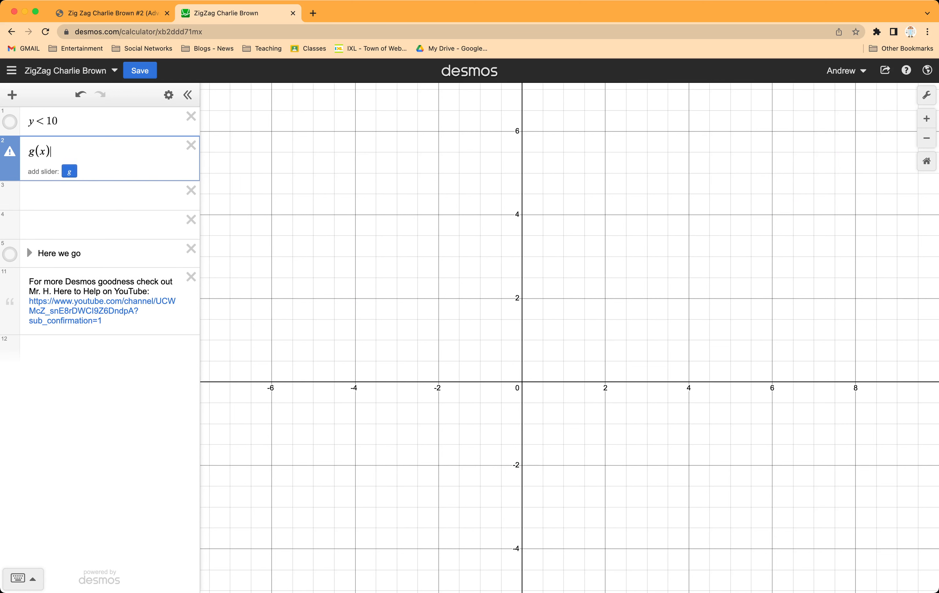
text(=)
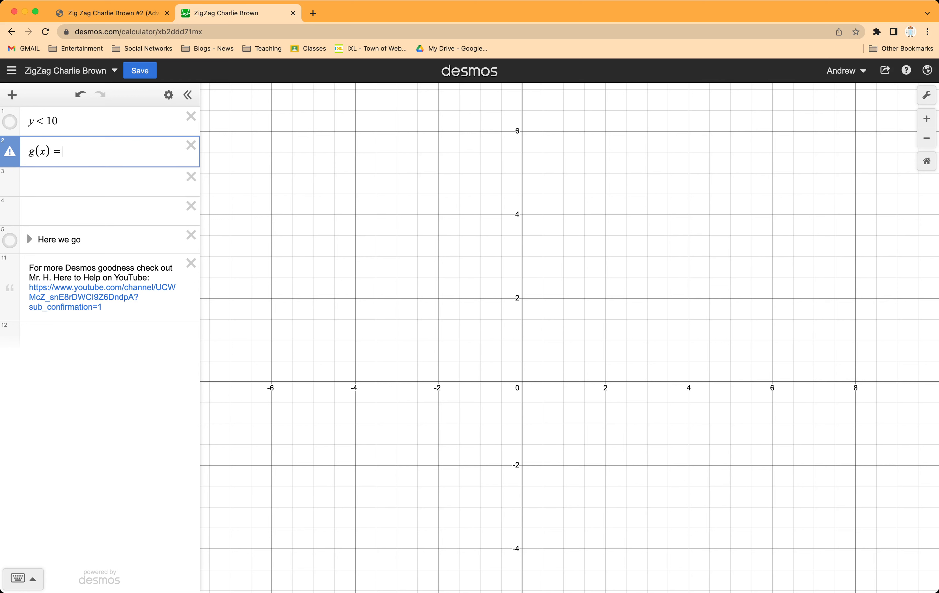
text(|x|)
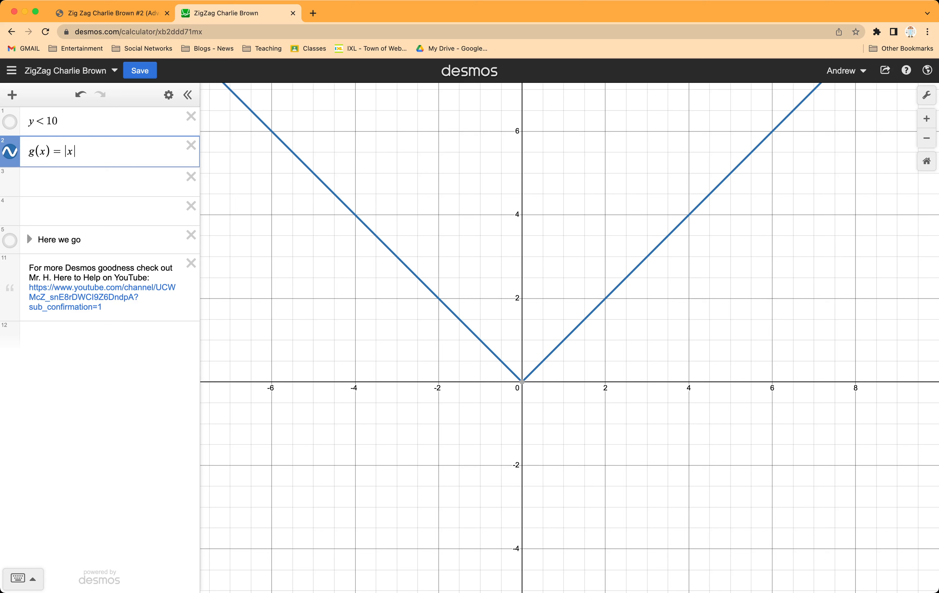
key(Right)
text(-2)
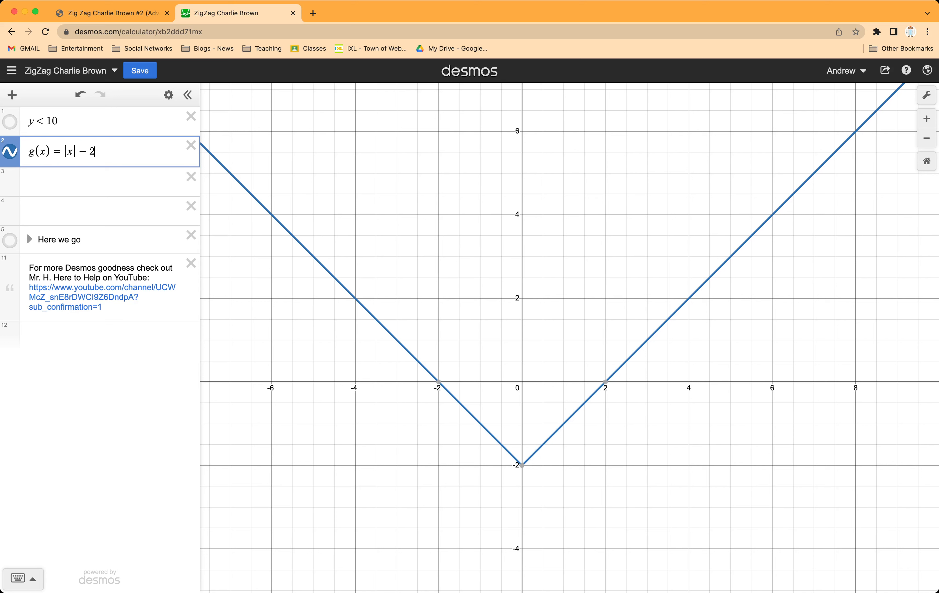
Step: Enter the composition y = g(g(x)) in the third expression and hide the graph of g(x)
click(70, 182)
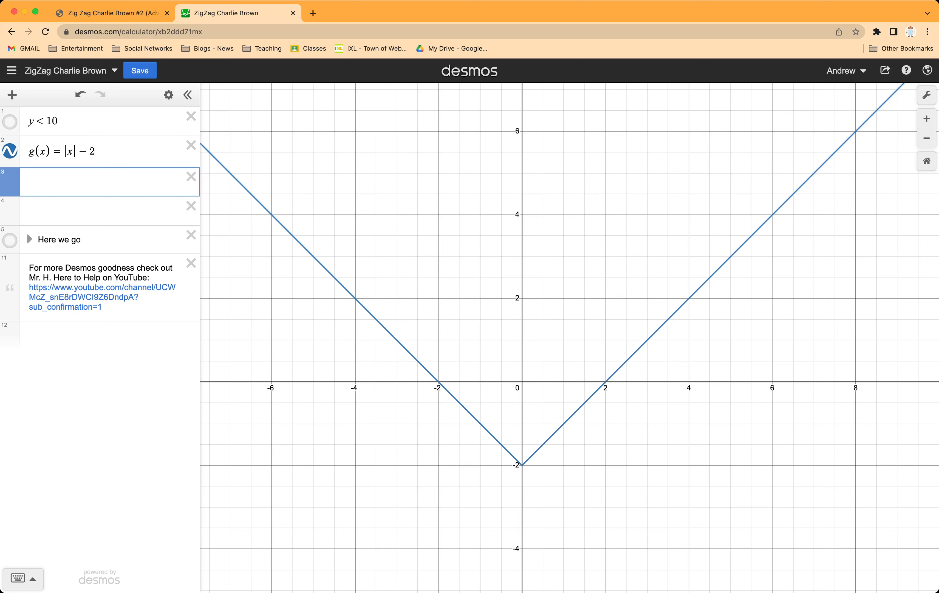
text(y=g()
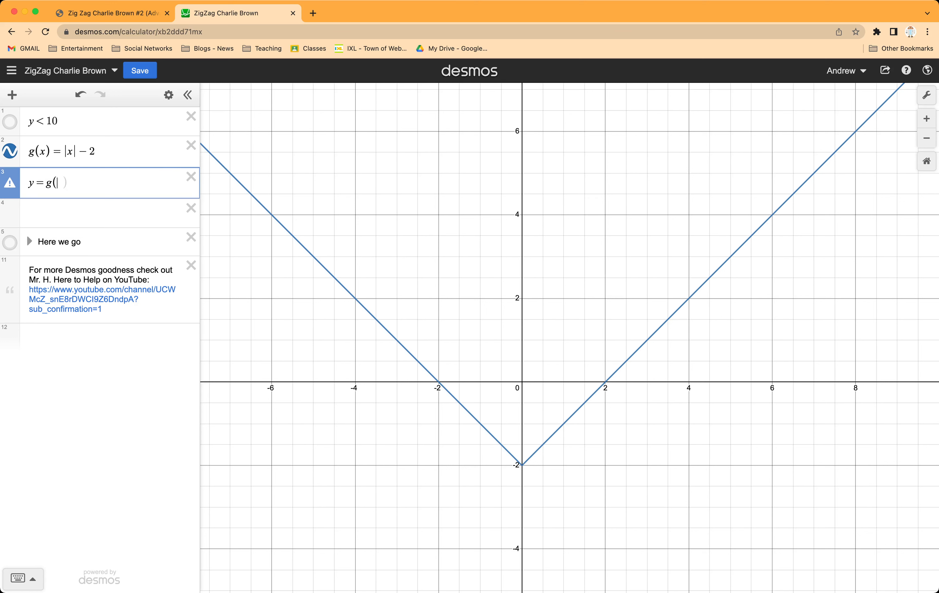
text(g()
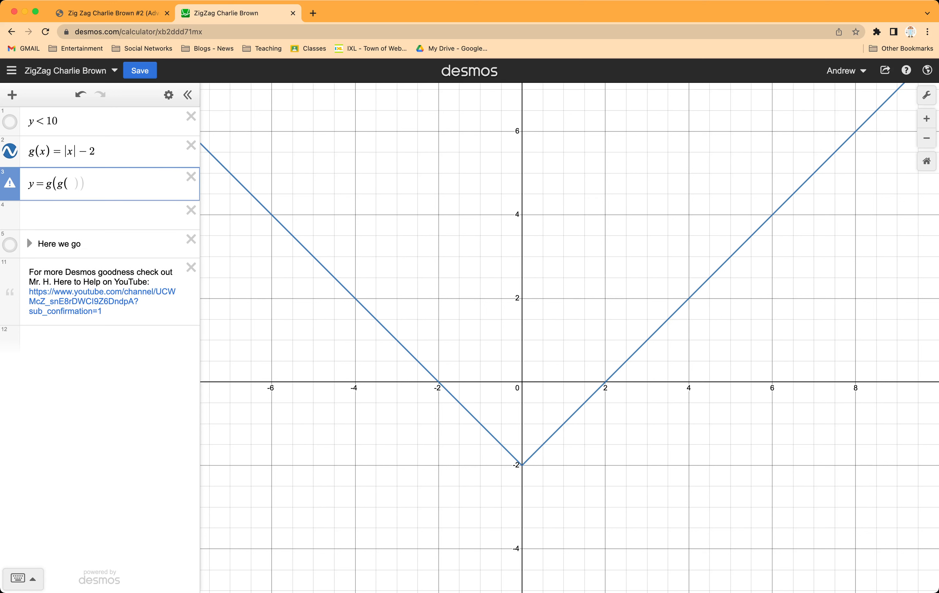
text(x)
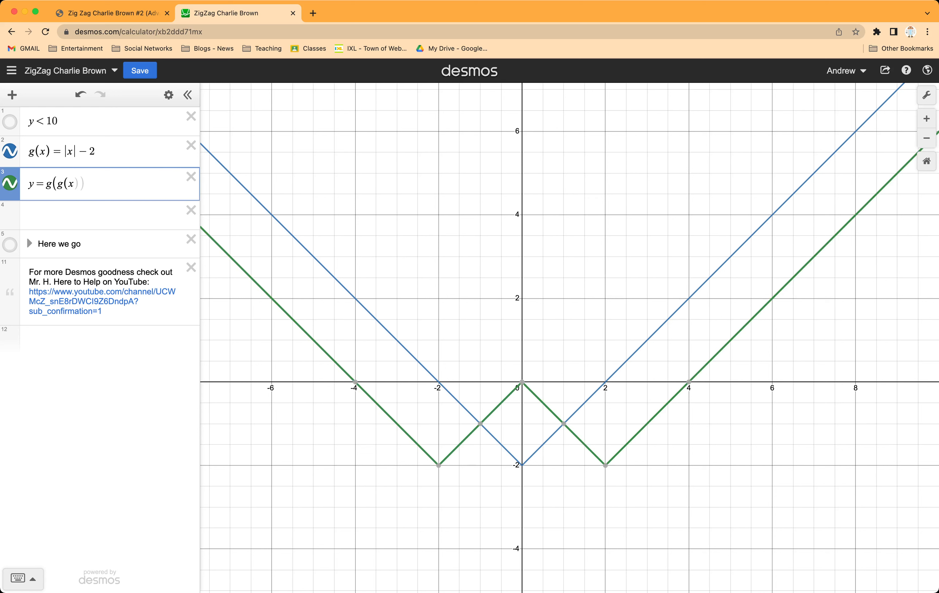
text()))
click(10, 151)
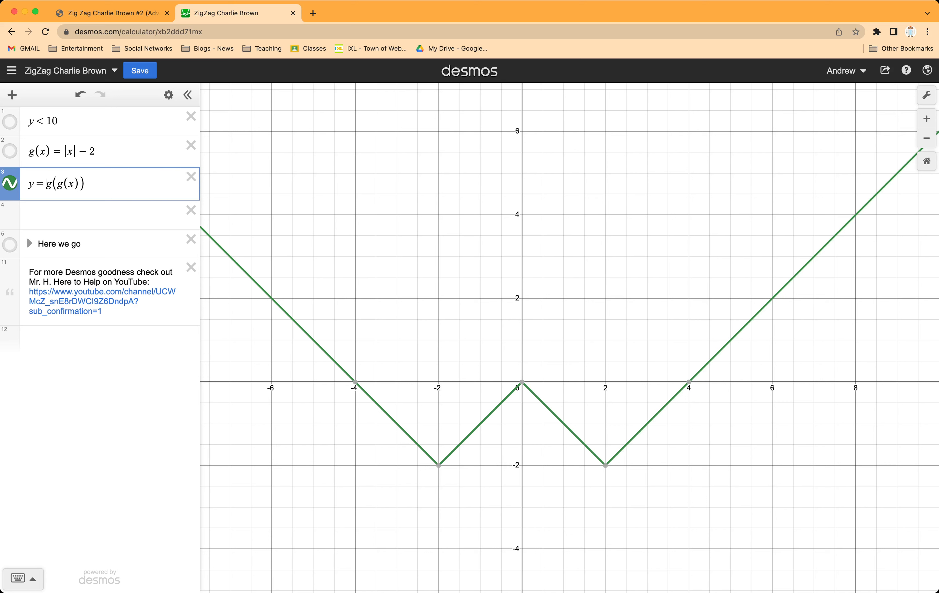
Step: Extend the composition in the third expression to six nested g functions, y = g(g(g(g(g(g(x))))))
text(g()
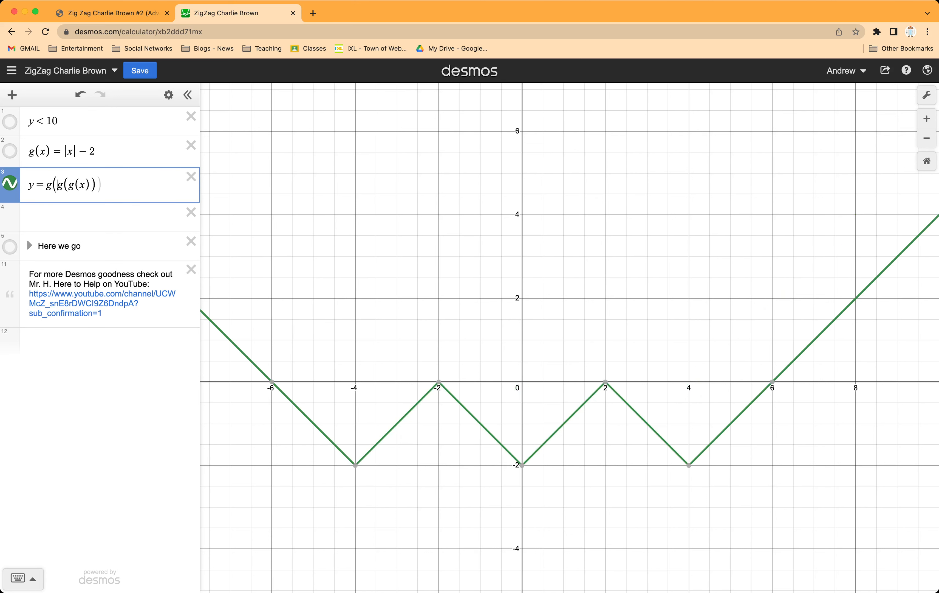
key(Left)
text(g()
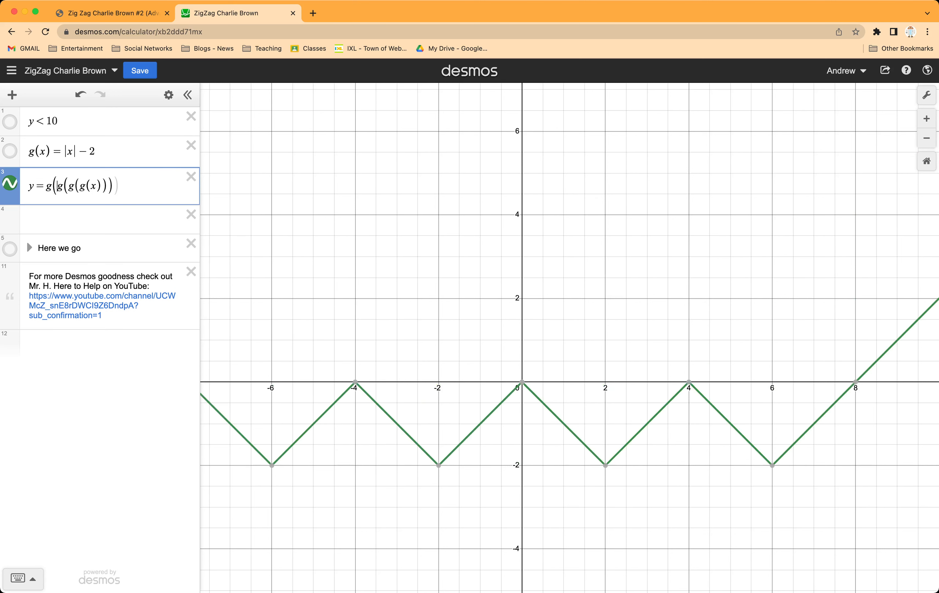
key(Left)
key(Left)
text(g()
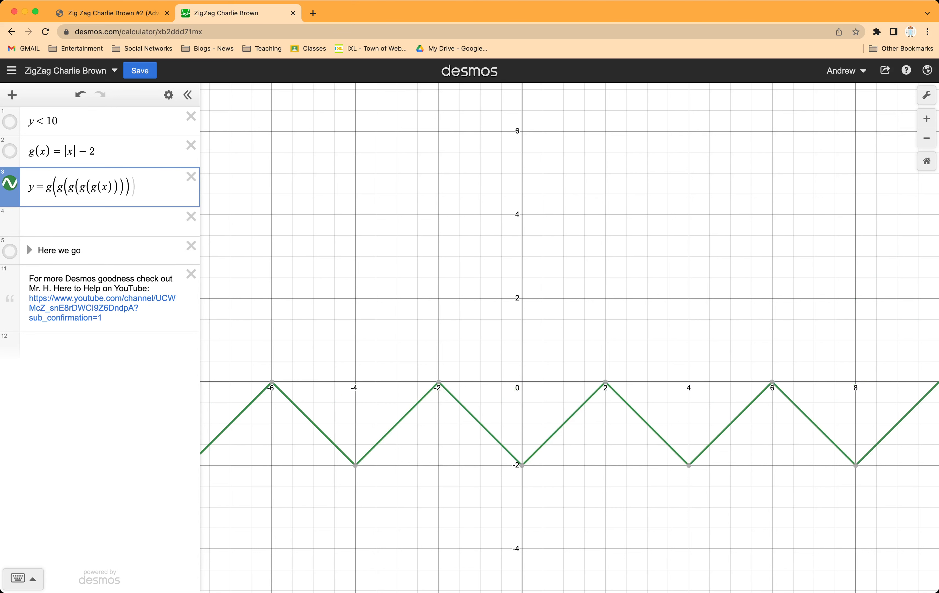
key(Left)
key(Left)
text(g()
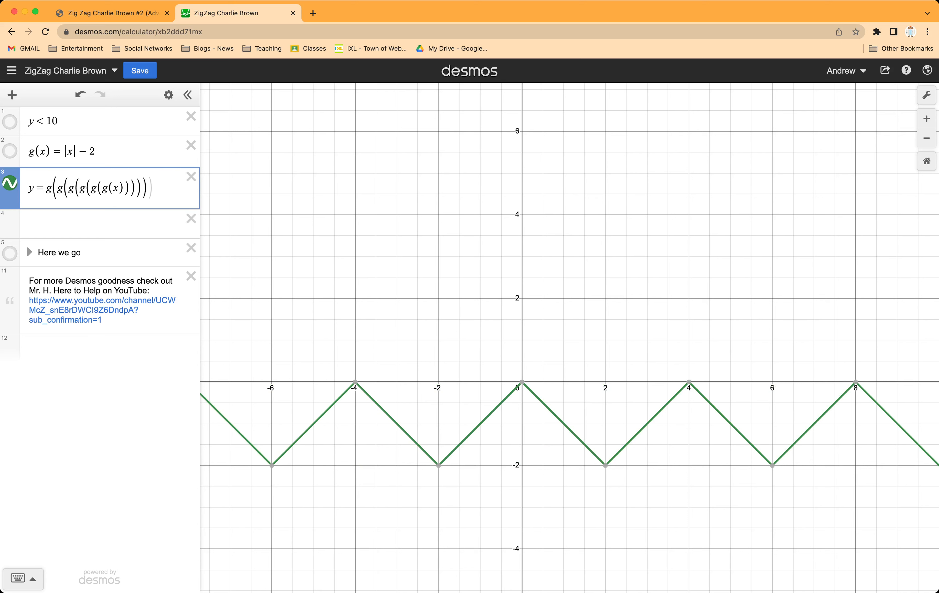
Step: Change the colour of the nested-g zigzag graph to black
click(10, 183)
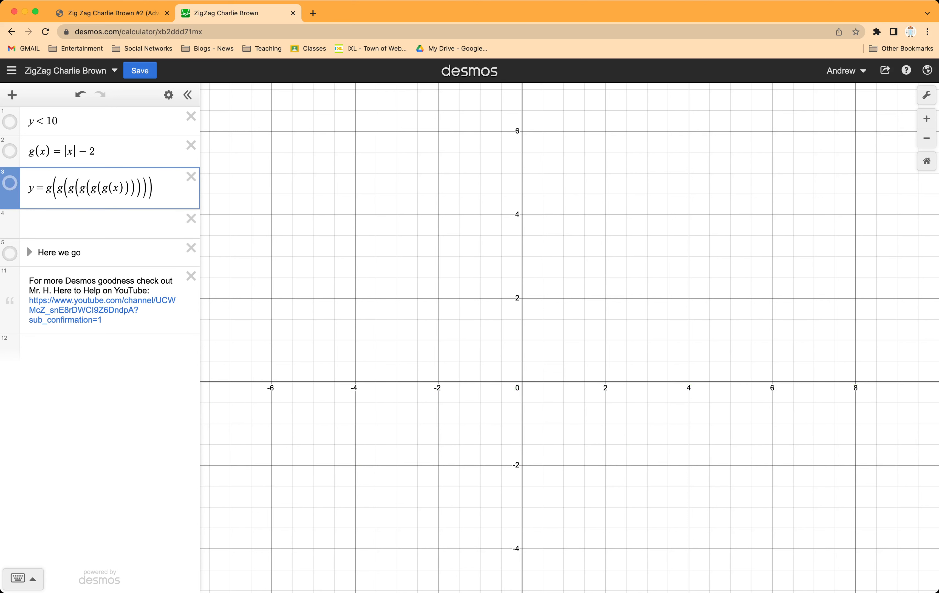
click(10, 183)
click(10, 183)
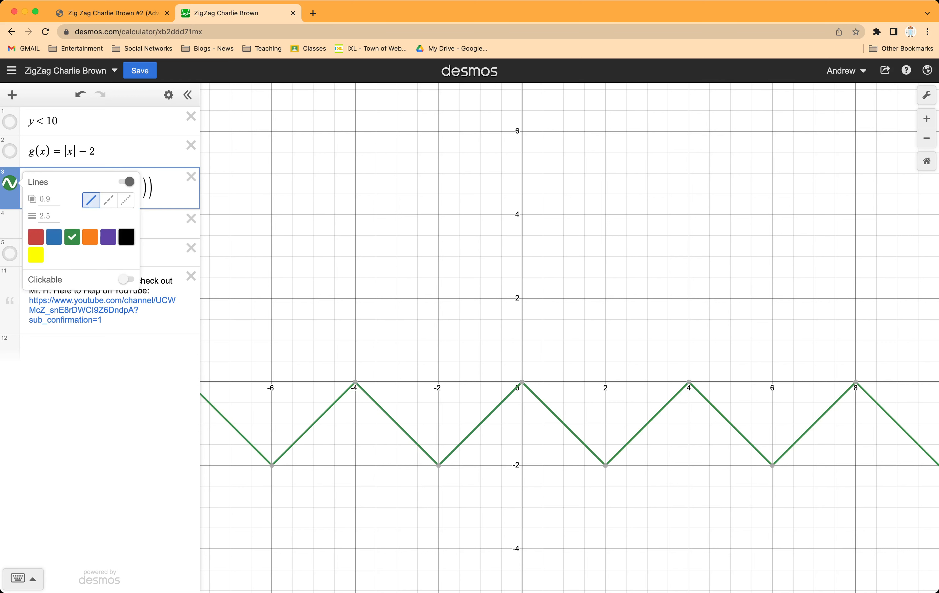
click(126, 236)
key(Escape)
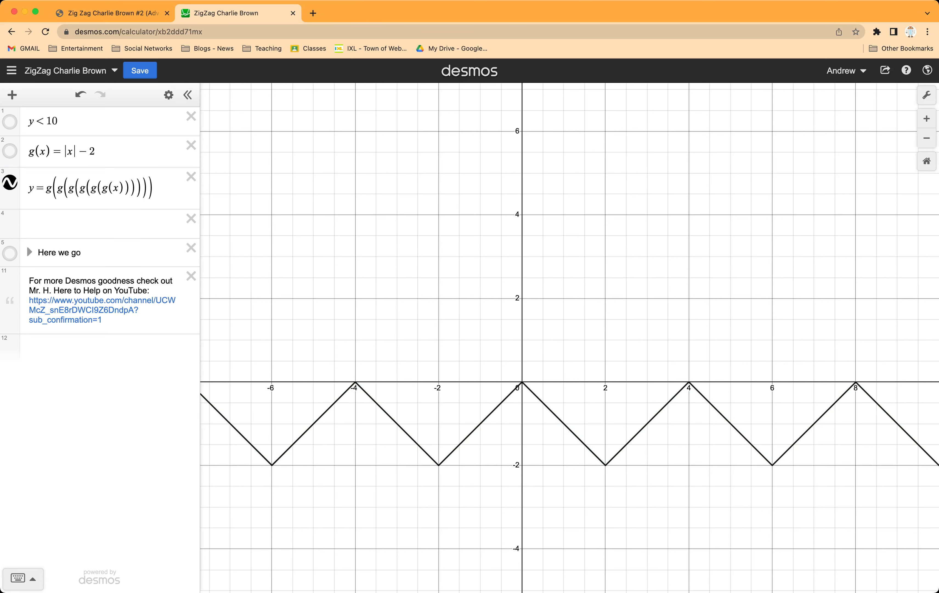
Step: Stretch the zigzag vertically by multiplying the nested g composition by 2
click(46, 189)
text(2)
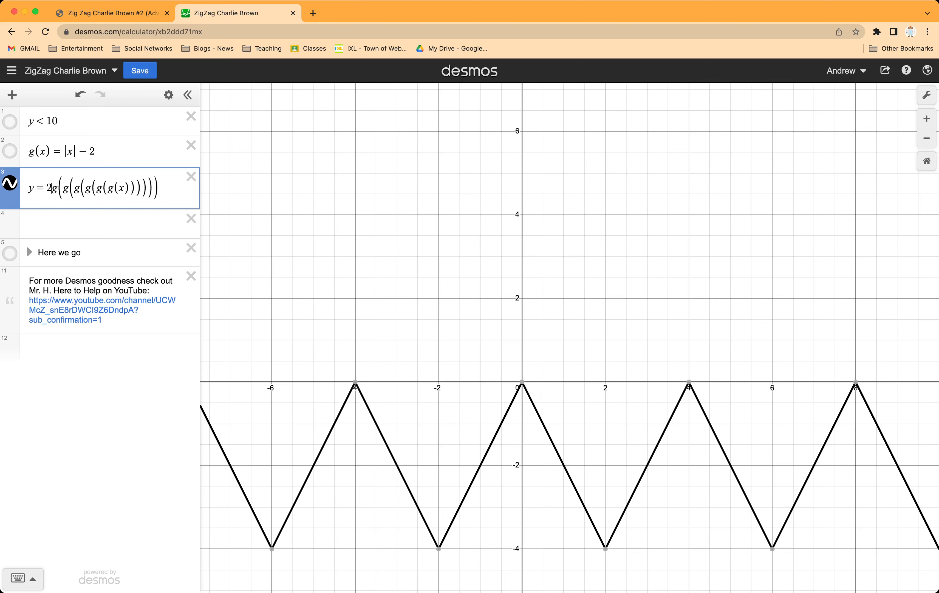
drag(623, 305, 626, 250)
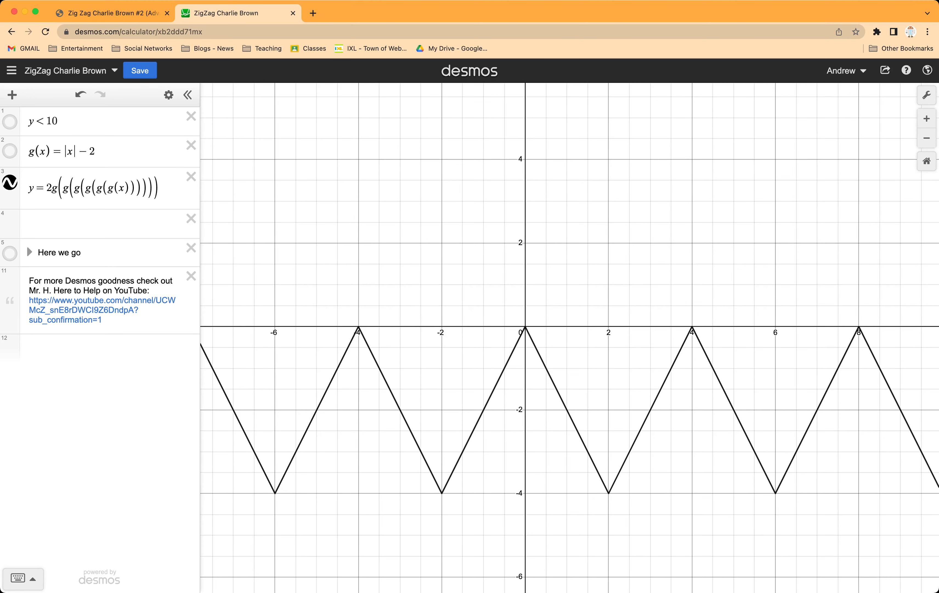
Step: Widen the expression list and append + [0,.02,.04] to the end of the zigzag equation
click(165, 189)
drag(200, 192, 290, 192)
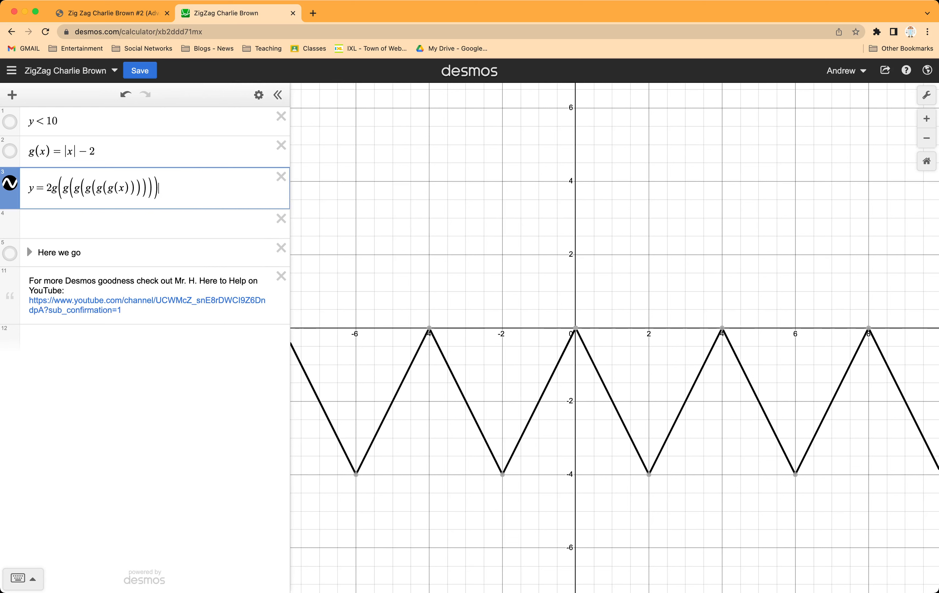
text(+)
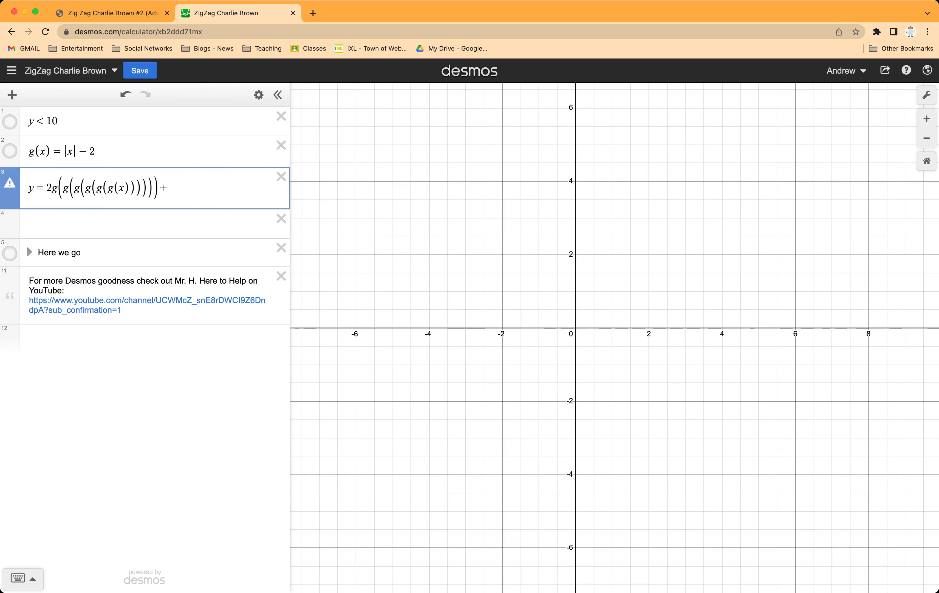
text([)
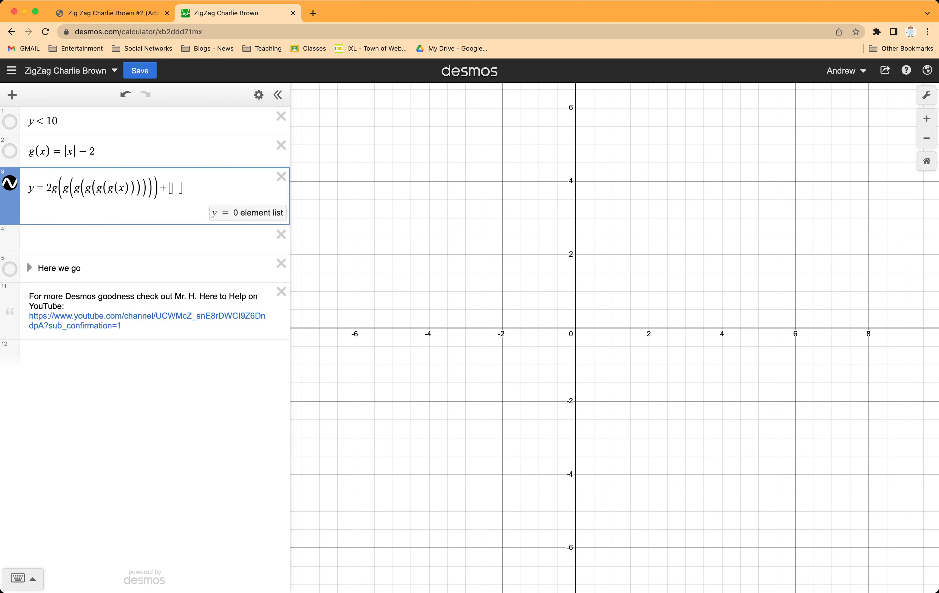
text(0)
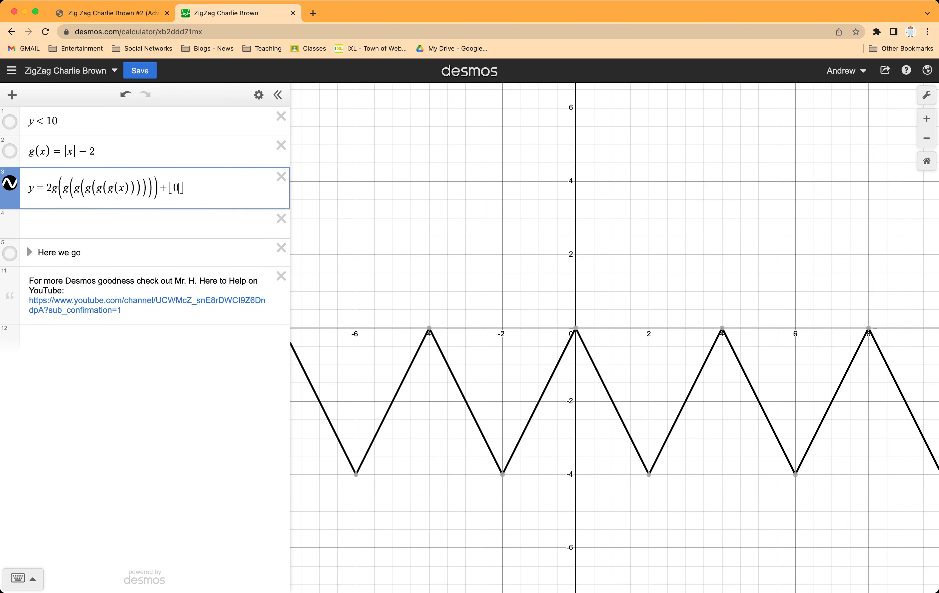
text(,.02)
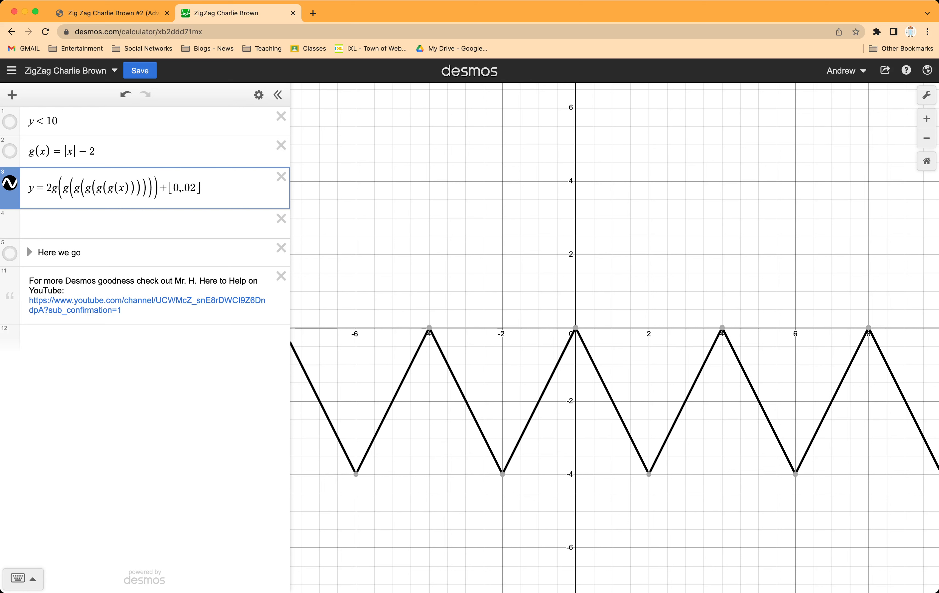
text(,)
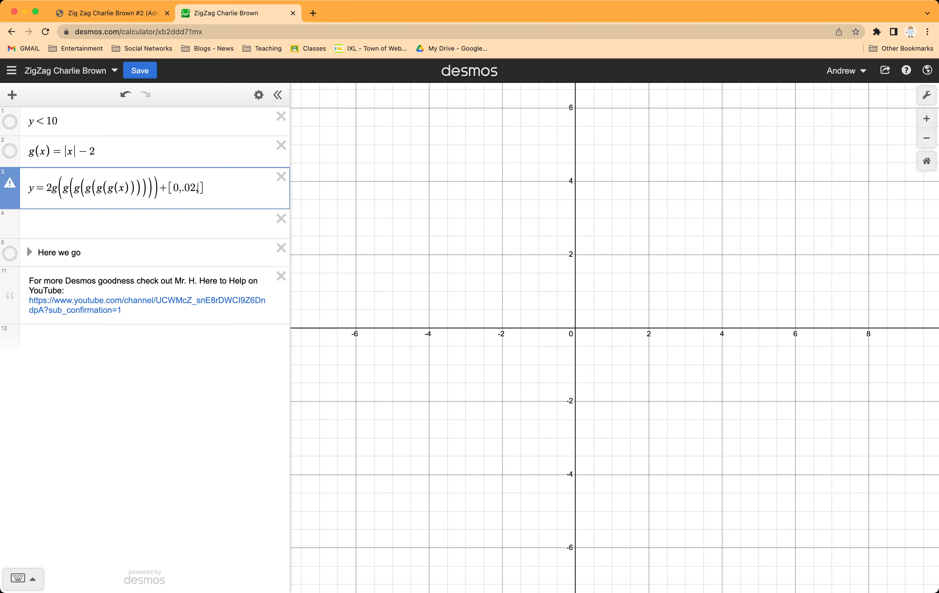
text(.04)
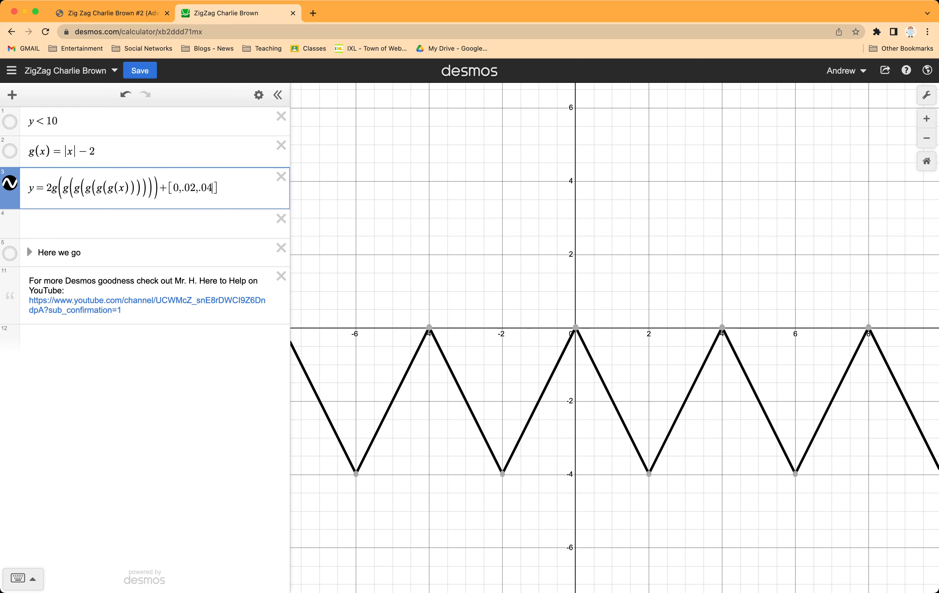
Step: Replace the .04 entry with a range up to 1, making the added list [0,.02,...1]
key(BackSpace)
key(BackSpace)
key(BackSpace)
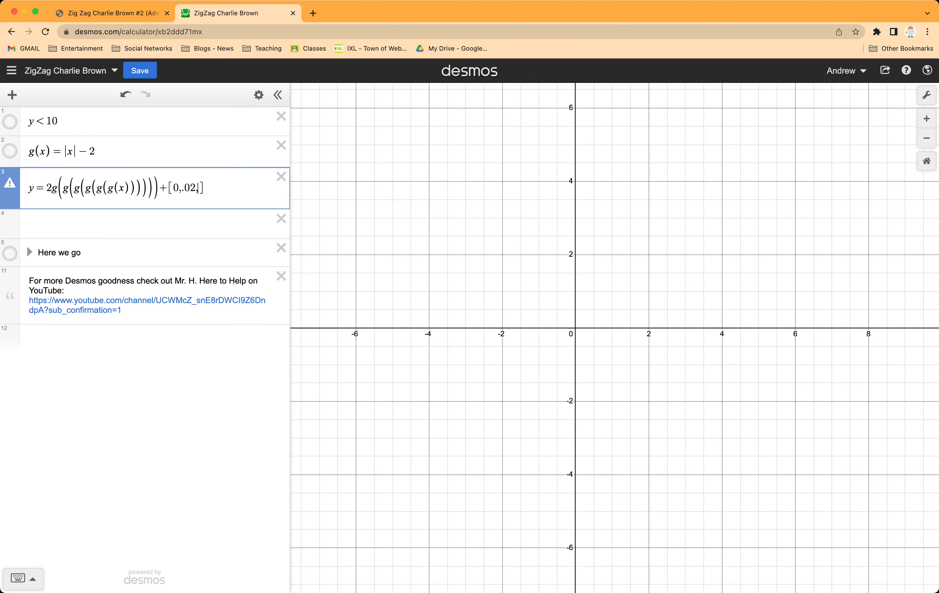
text(...1)
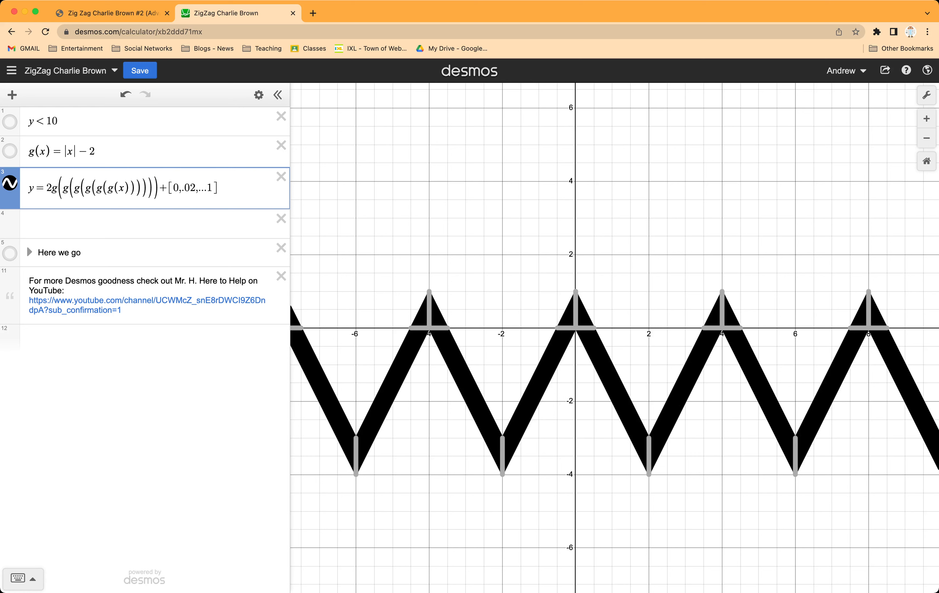